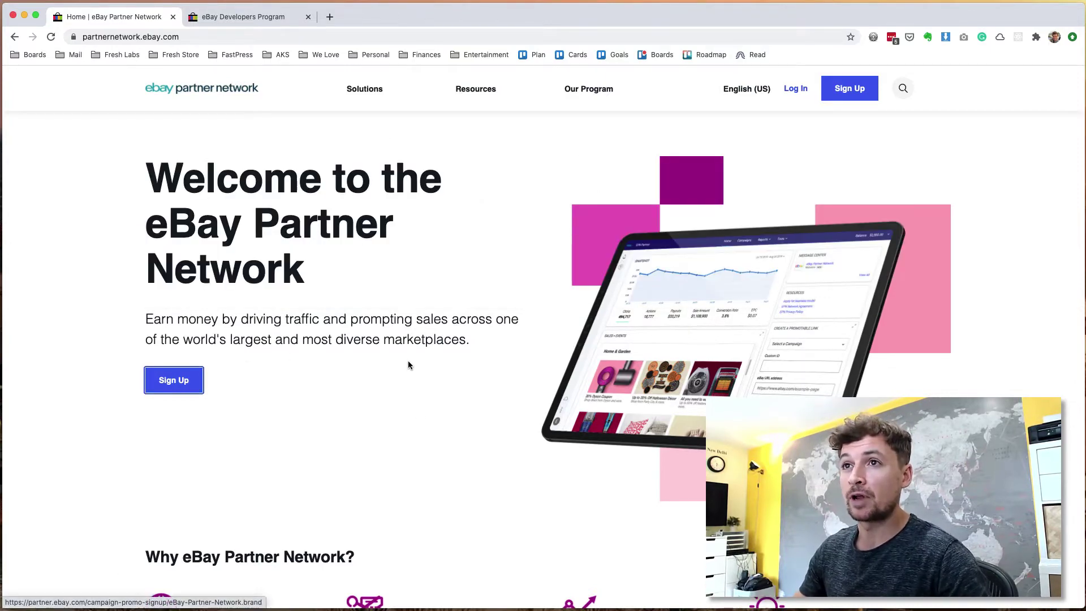
# Step: Compare the eBay Developers Program tab with the Partner Network home page, ending back on Partner Network
pyautogui.hotkey('ctrl', 'Tab')
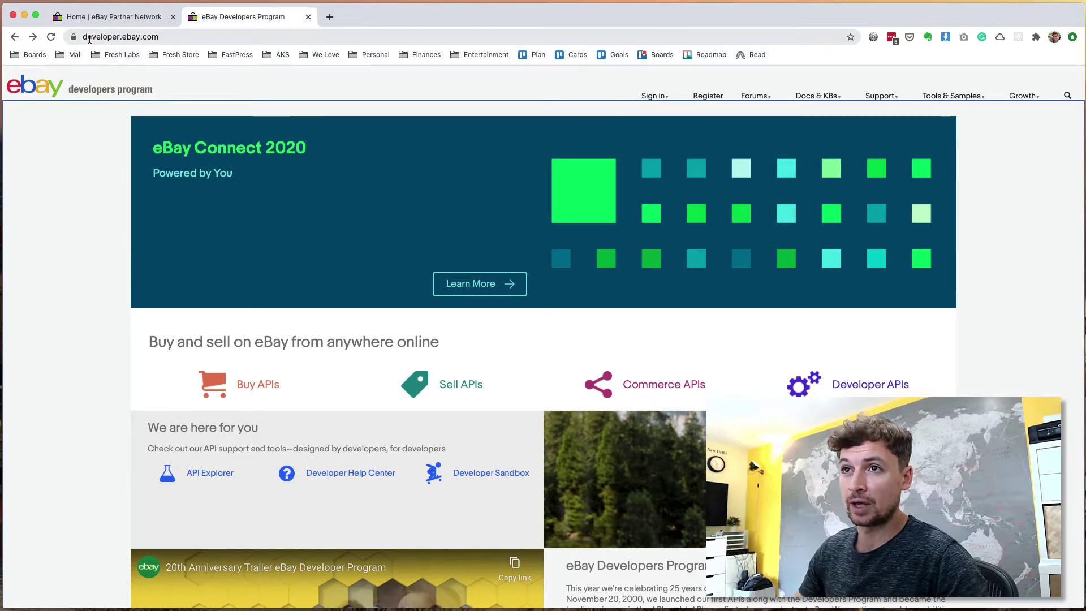
pyautogui.click(107, 17)
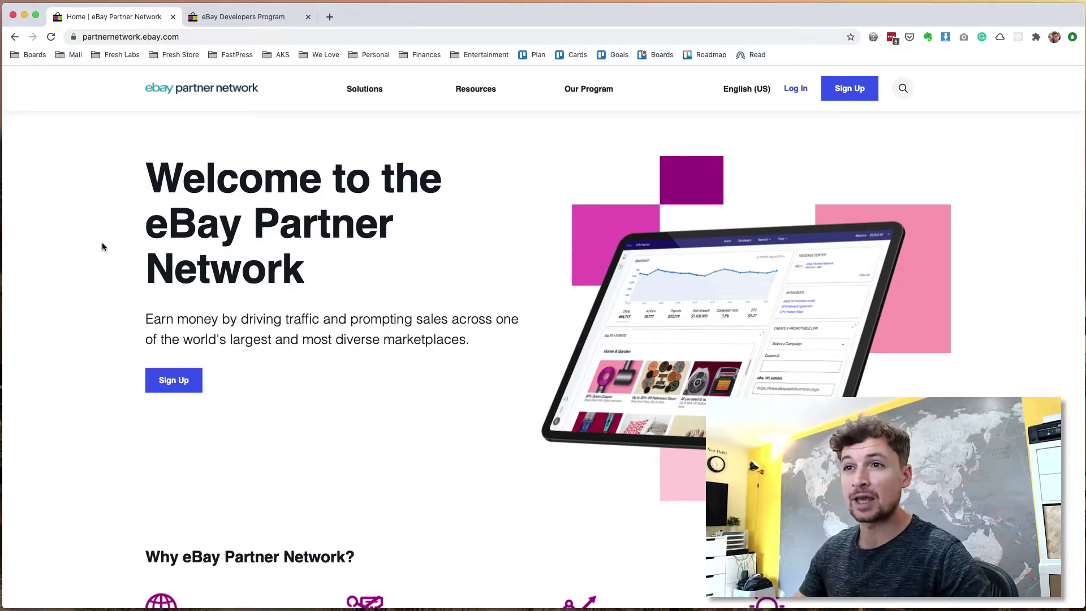
pyautogui.hotkey('ctrl', 'Tab')
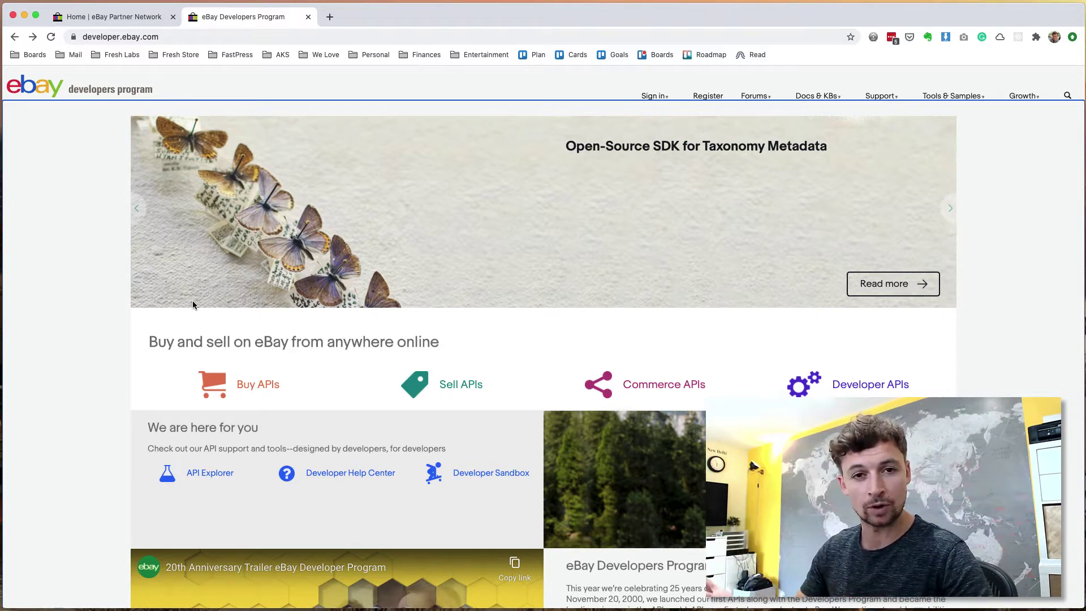
pyautogui.hotkey('ctrl', 'shift', 'Tab')
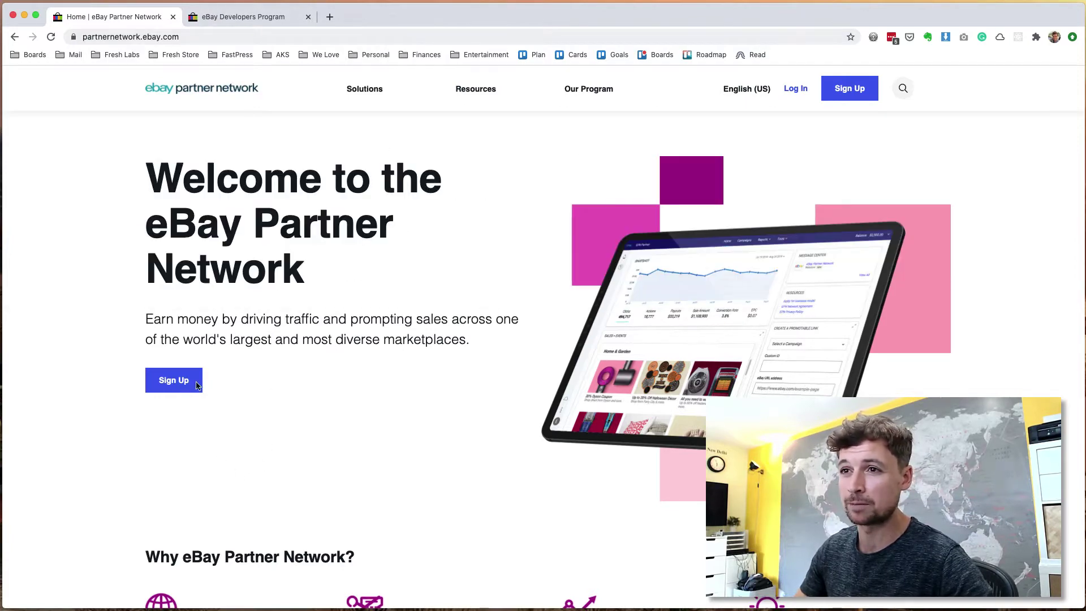
# Step: Start the partner signup, choose Sign in with eBay, and switch to a different eBay account
pyautogui.click(176, 387)
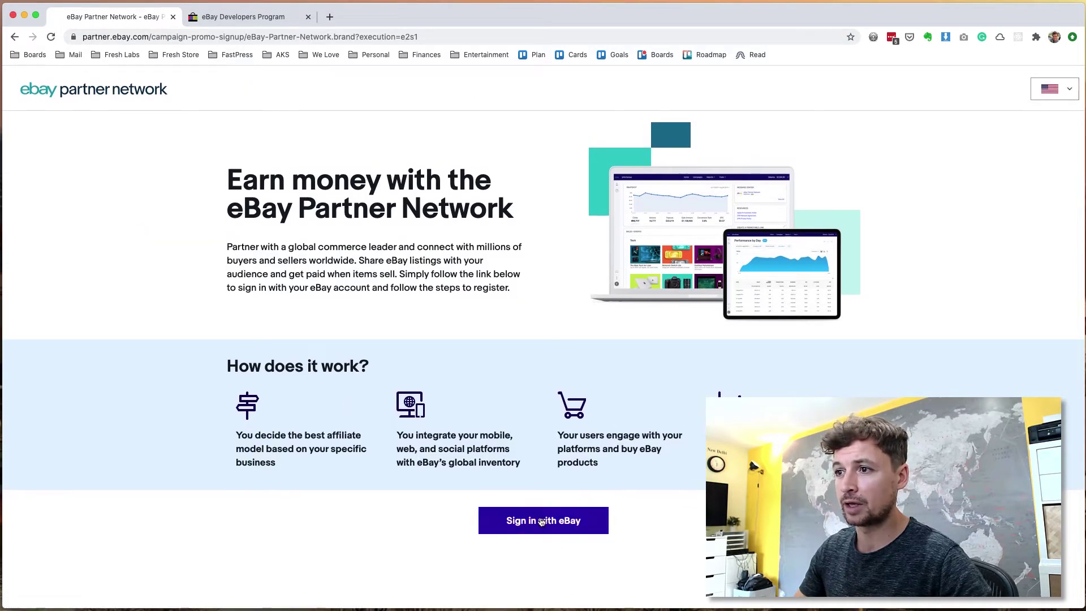
pyautogui.click(541, 520)
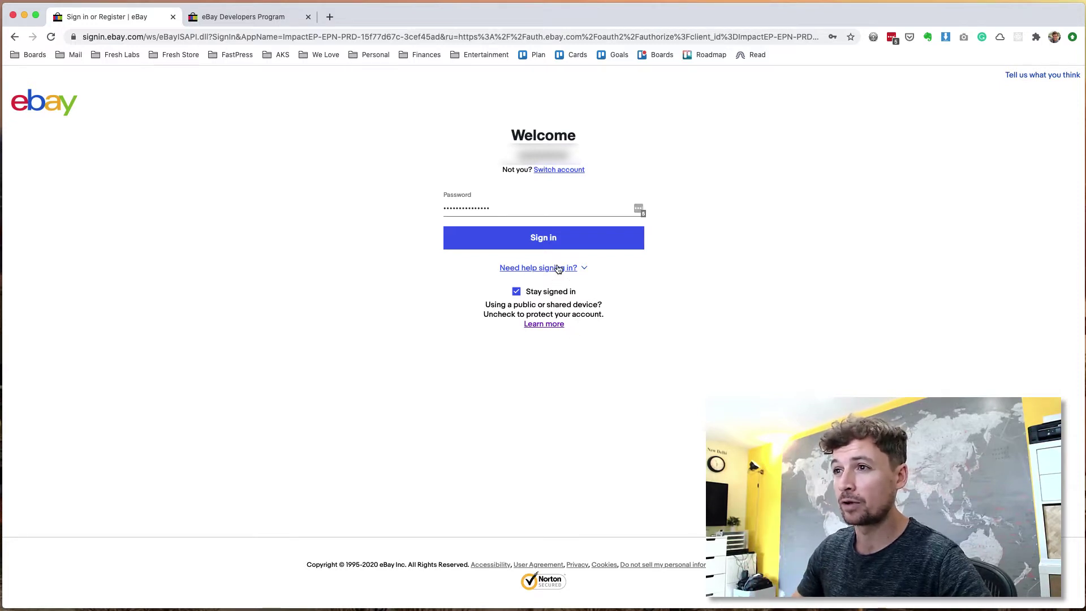
pyautogui.moveTo(558, 270); pyautogui.dragTo(359, 303)
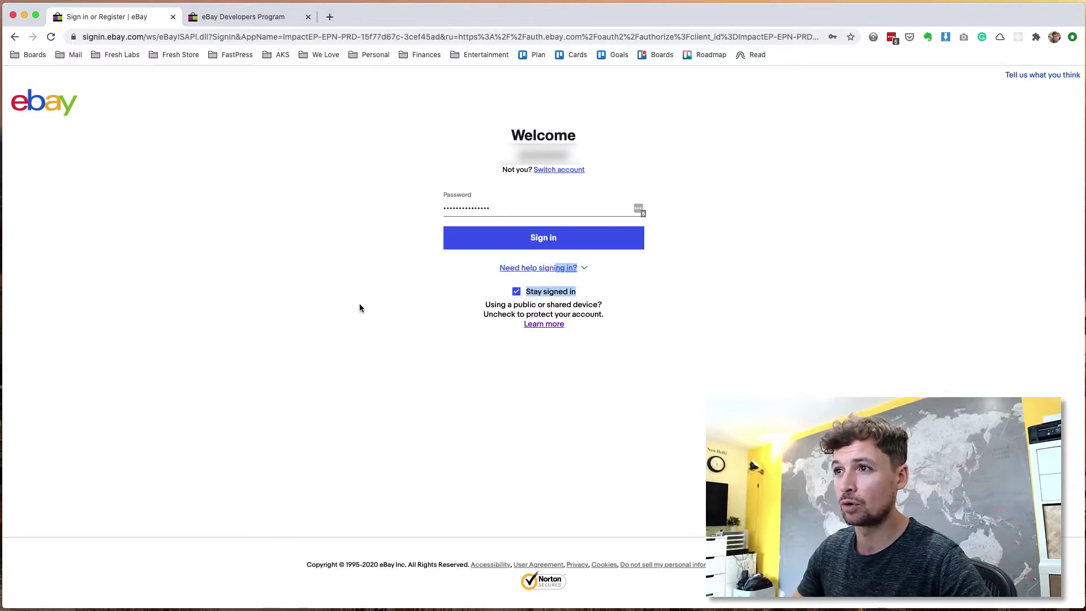
pyautogui.click(359, 303)
pyautogui.click(548, 170)
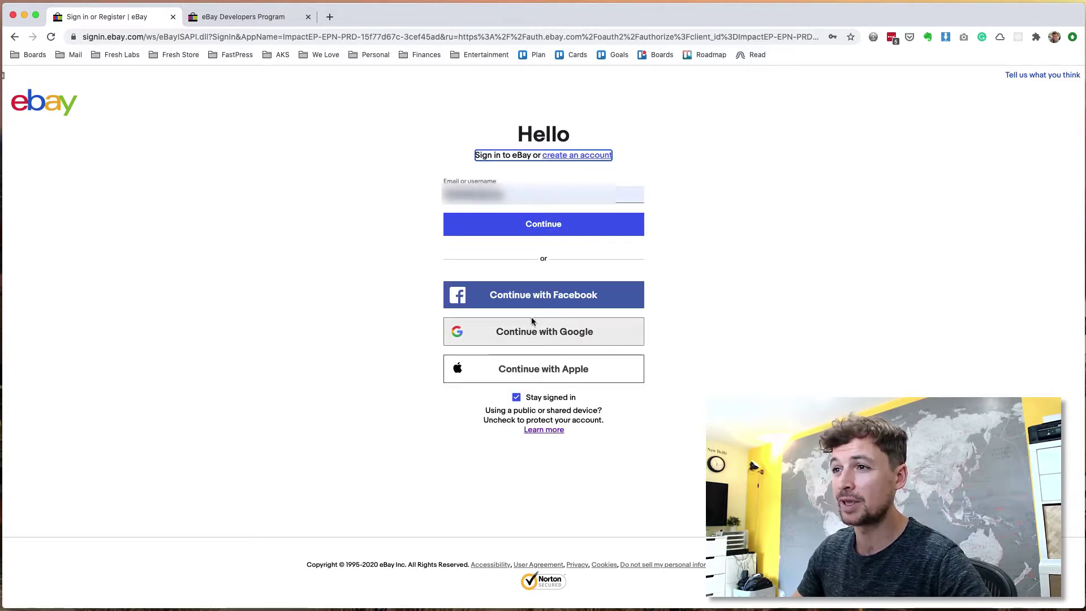
# Step: Sign in through Google, pick the Google account, and create the eBay account from its details
pyautogui.click(541, 334)
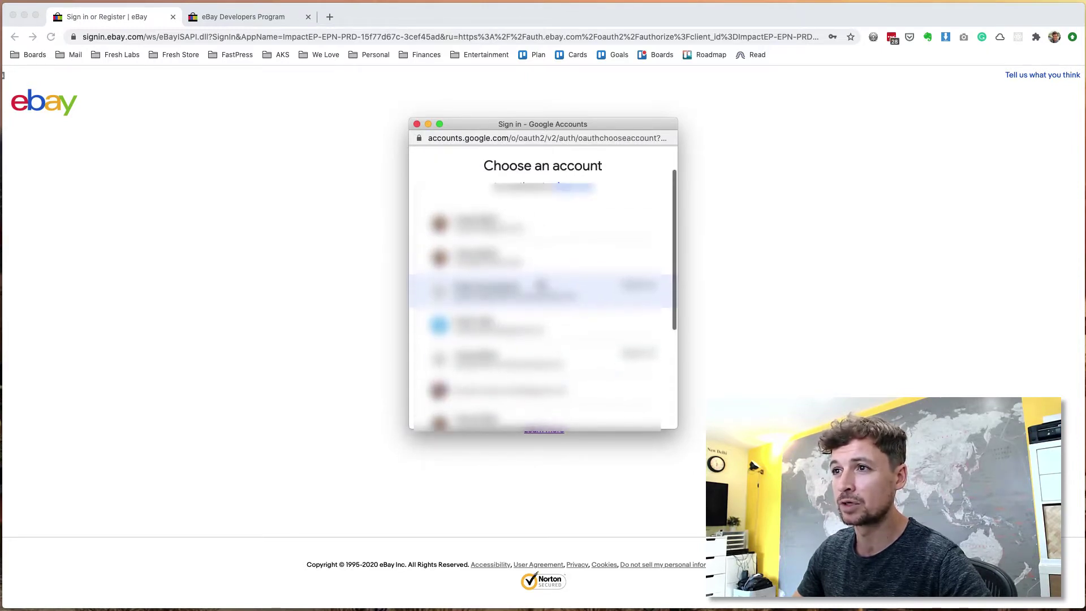
pyautogui.click(536, 266)
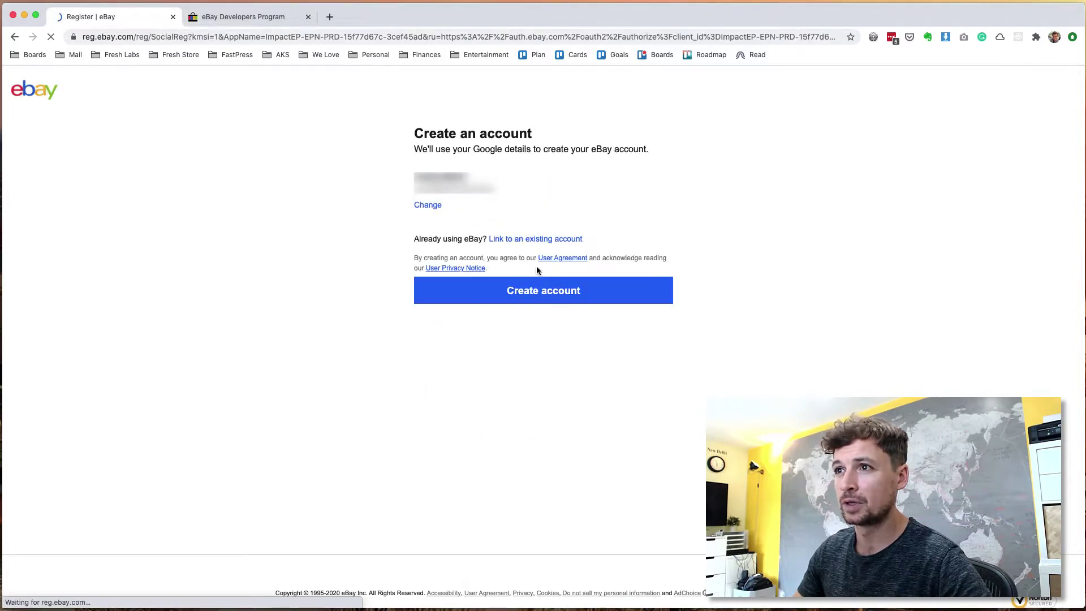
pyautogui.click(560, 297)
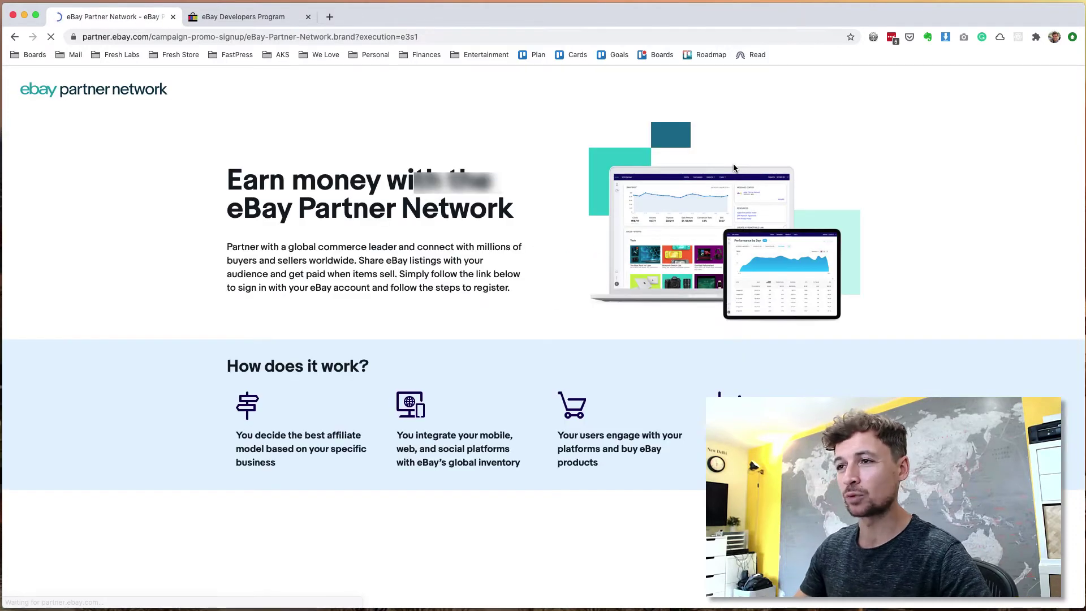
# Step: Enter 'Fresh Labs' as the account display name
pyautogui.scroll(-9, 577, 369)
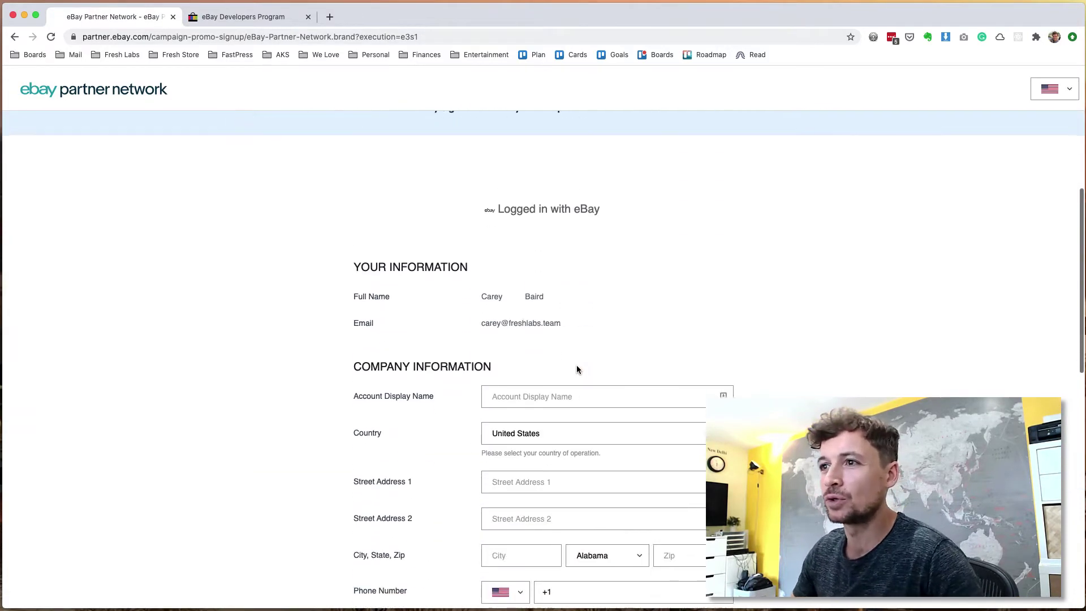
pyautogui.scroll(-1, 323, 269)
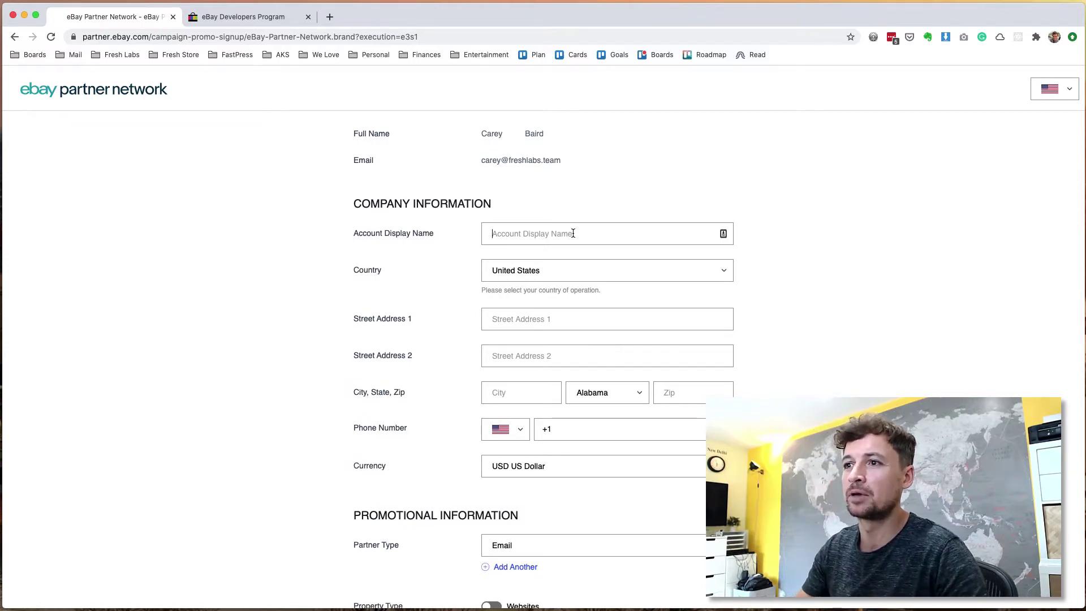
pyautogui.scroll(-10, 573, 233)
pyautogui.scroll(12, 572, 237)
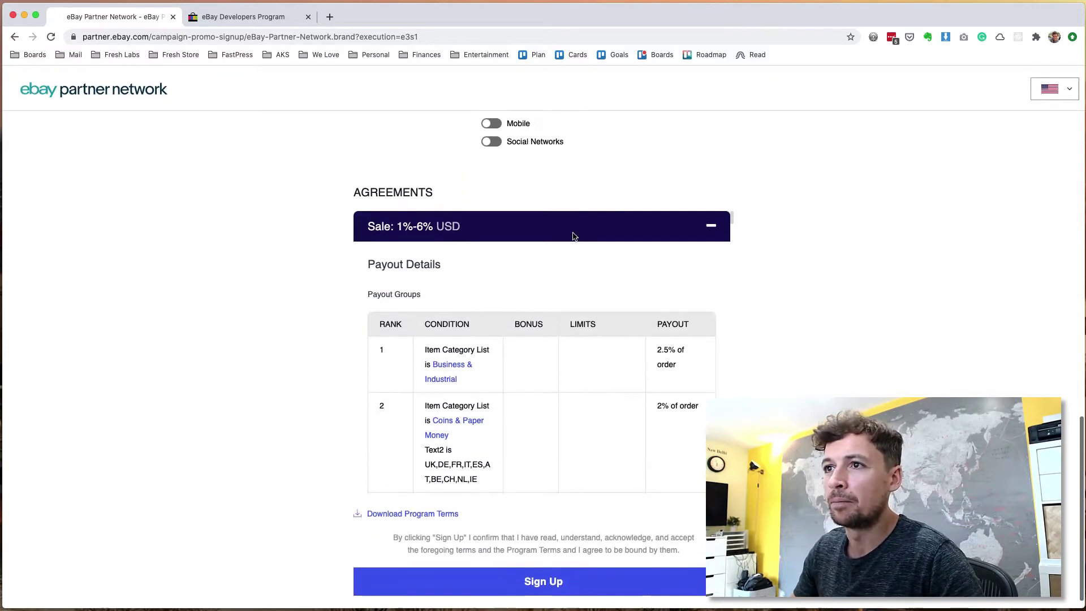
pyautogui.scroll(-4, 575, 237)
pyautogui.scroll(-1, 575, 236)
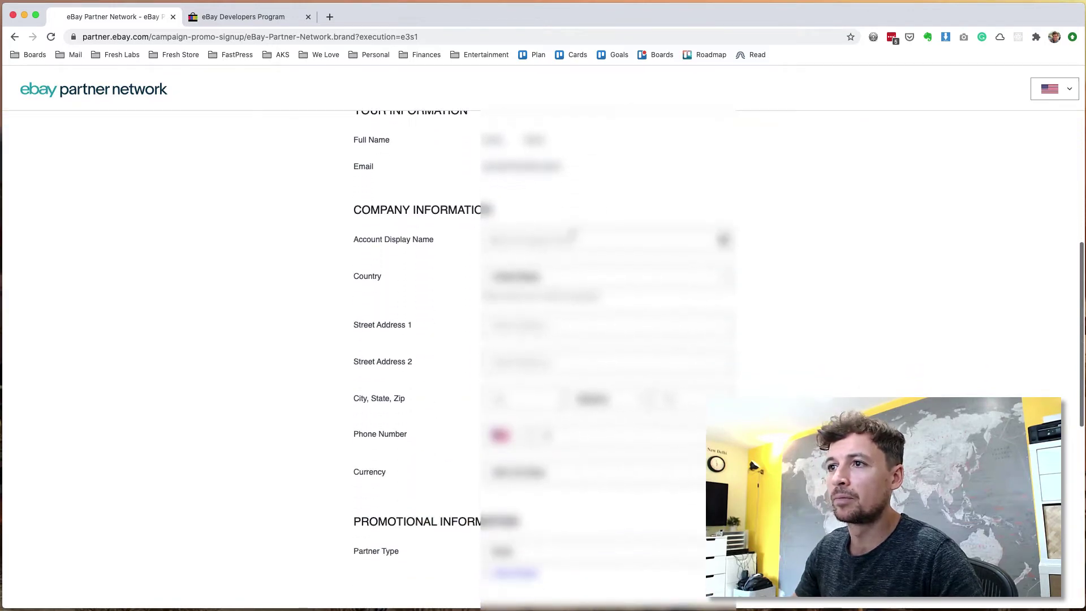
pyautogui.click(496, 240)
pyautogui.write('Fresh Labs')
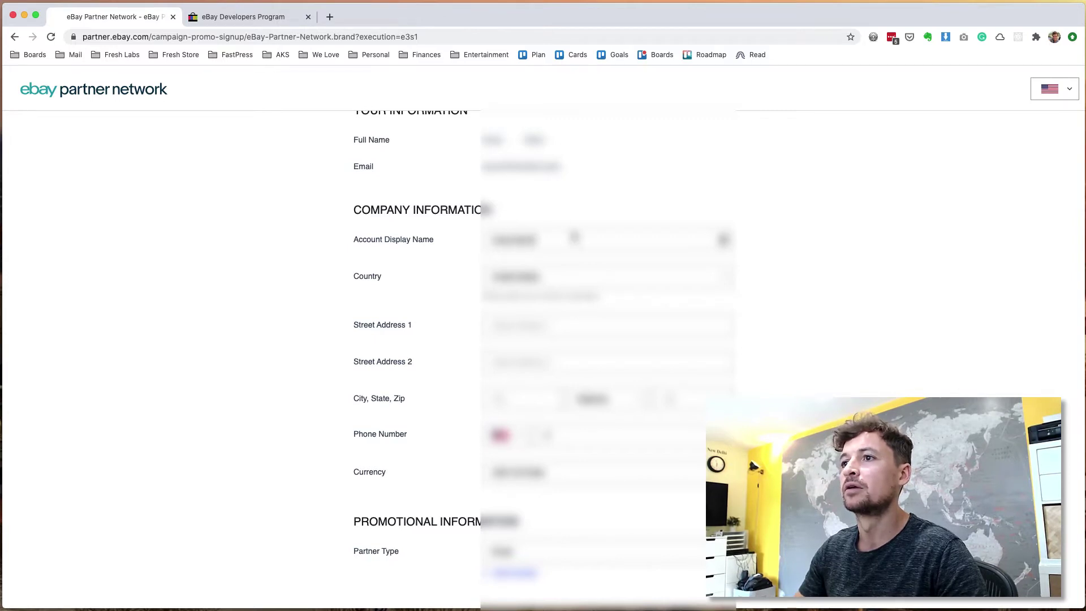
# Step: Choose the country of operation, accept the address autofill, and bring up the partner type list
pyautogui.click(578, 276)
pyautogui.click(578, 276)
pyautogui.click(565, 326)
pyautogui.click(583, 407)
pyautogui.scroll(-5, 583, 411)
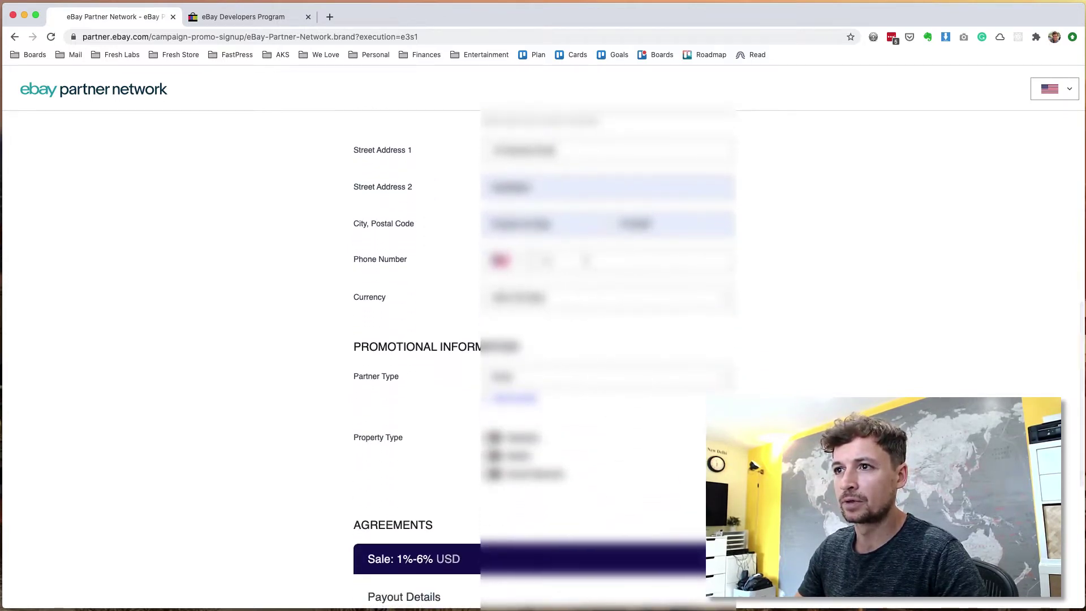
pyautogui.click(557, 378)
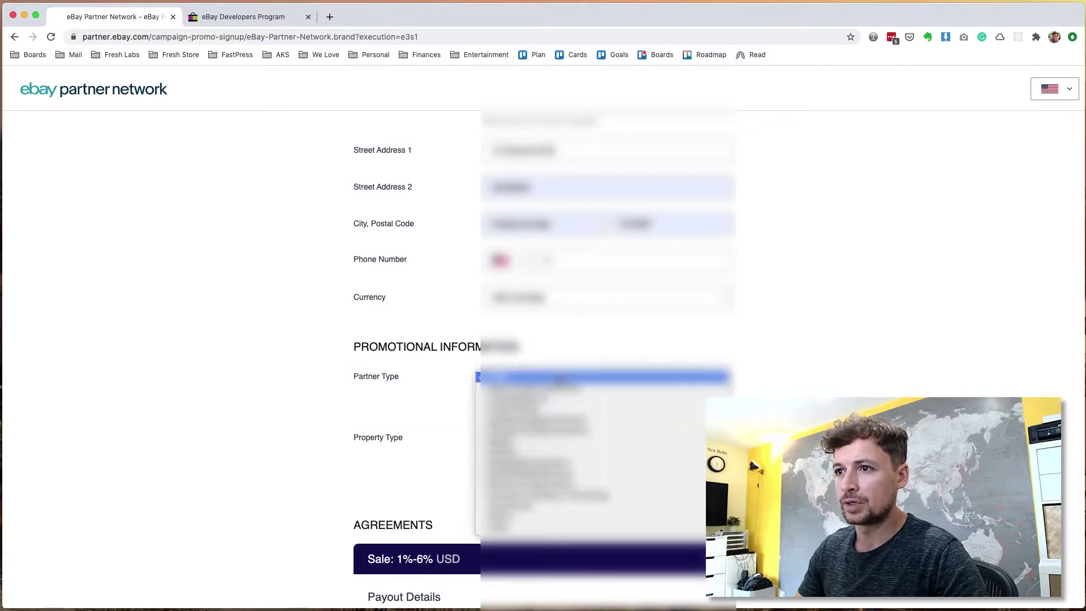
pyautogui.click(597, 342)
pyautogui.click(589, 377)
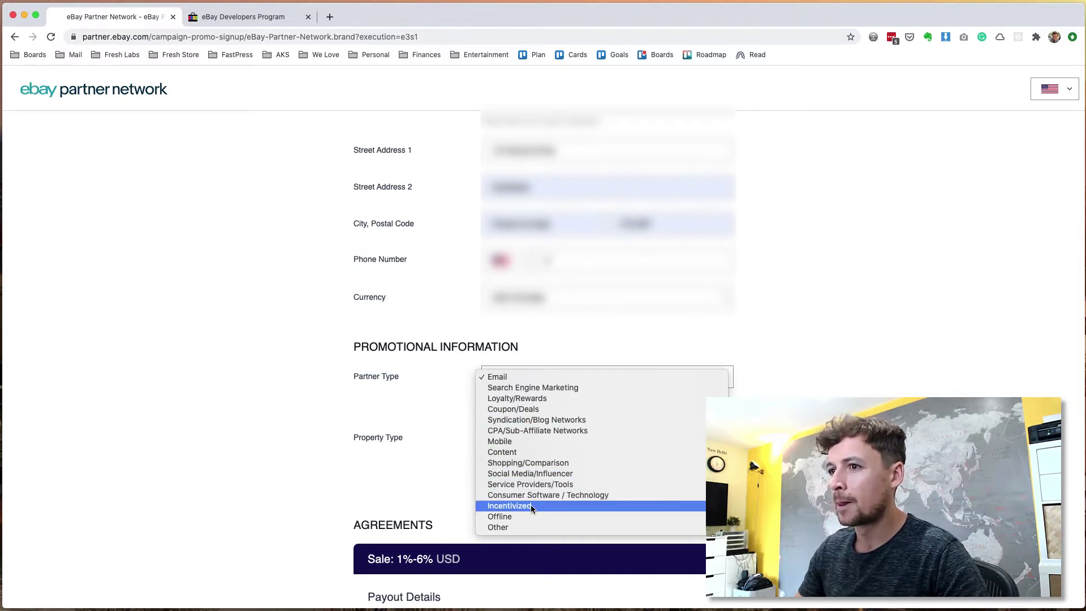
# Step: Set the partner types to Shopping/Comparison and Email
pyautogui.click(535, 463)
pyautogui.click(526, 397)
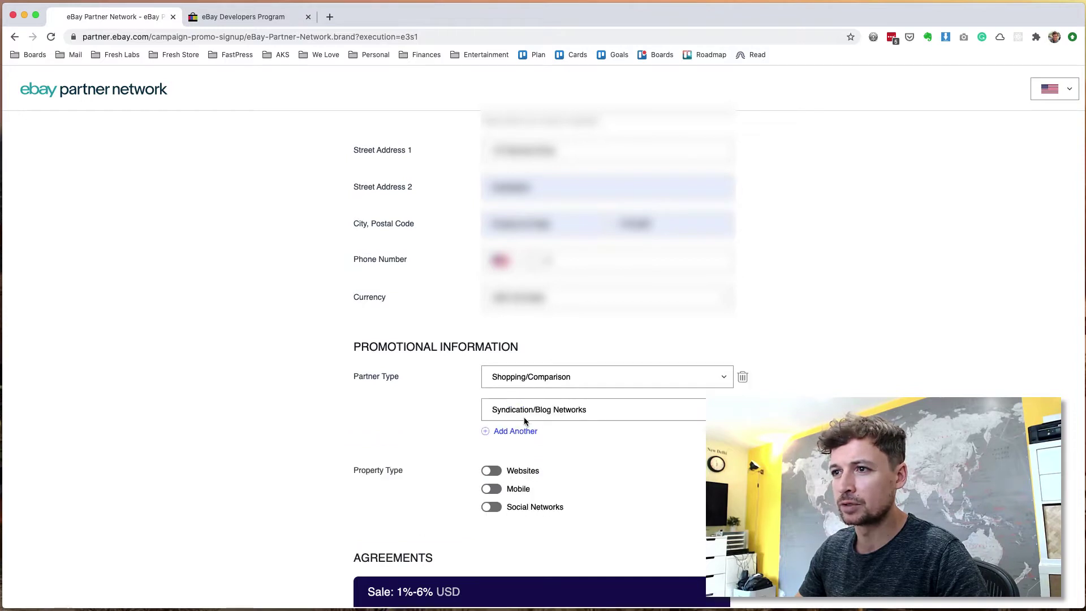
pyautogui.click(524, 411)
pyautogui.click(521, 368)
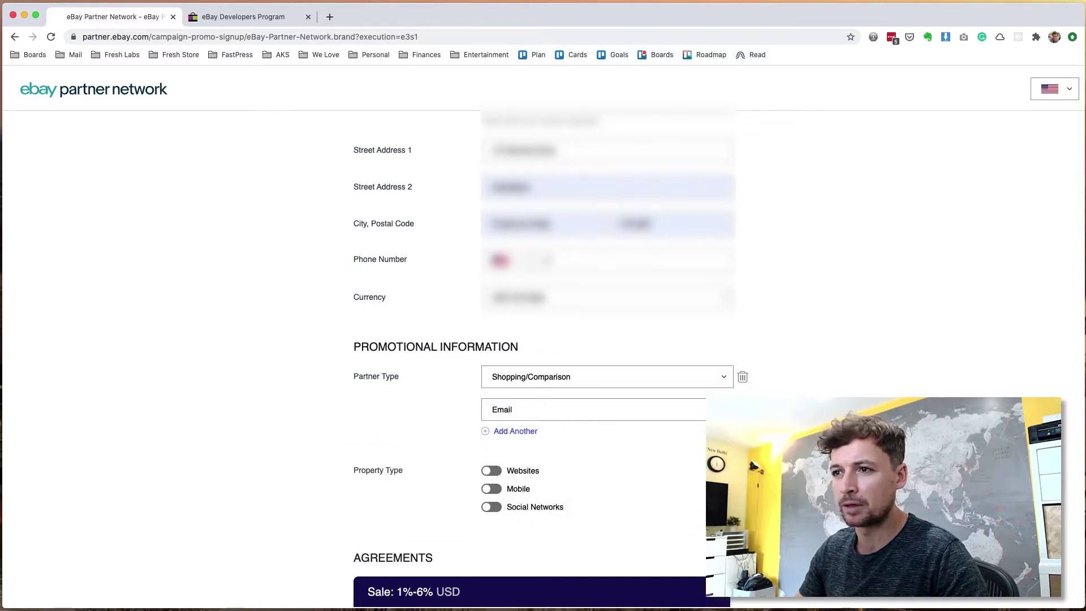
pyautogui.scroll(-1, 484, 478)
pyautogui.click(491, 437)
pyautogui.click(491, 437)
pyautogui.click(491, 437)
pyautogui.click(492, 524)
pyautogui.click(531, 461)
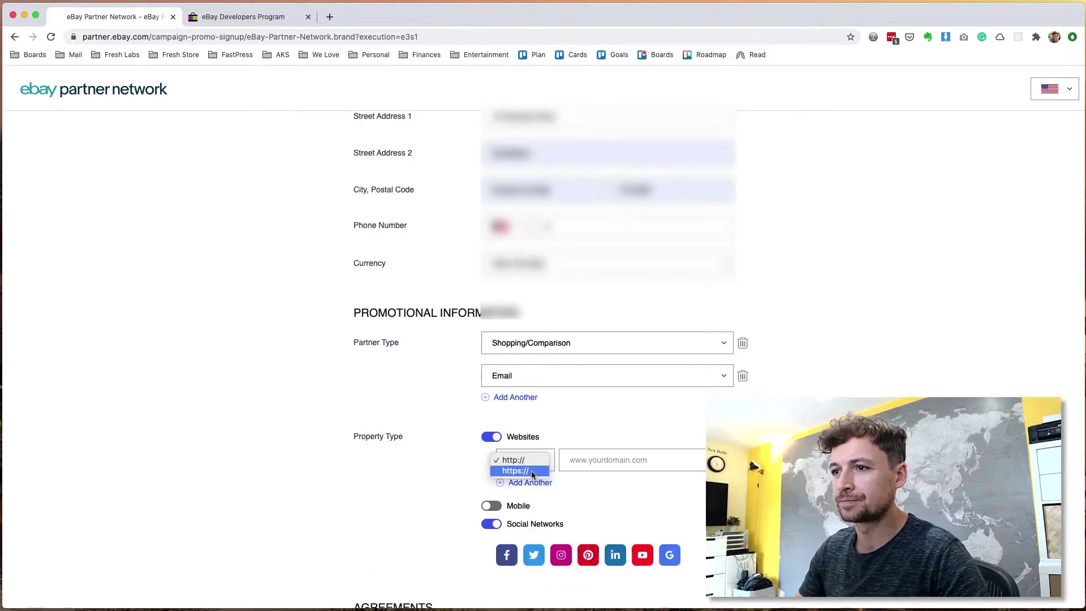
pyautogui.click(531, 471)
pyautogui.click(638, 470)
pyautogui.scroll(-5, 637, 470)
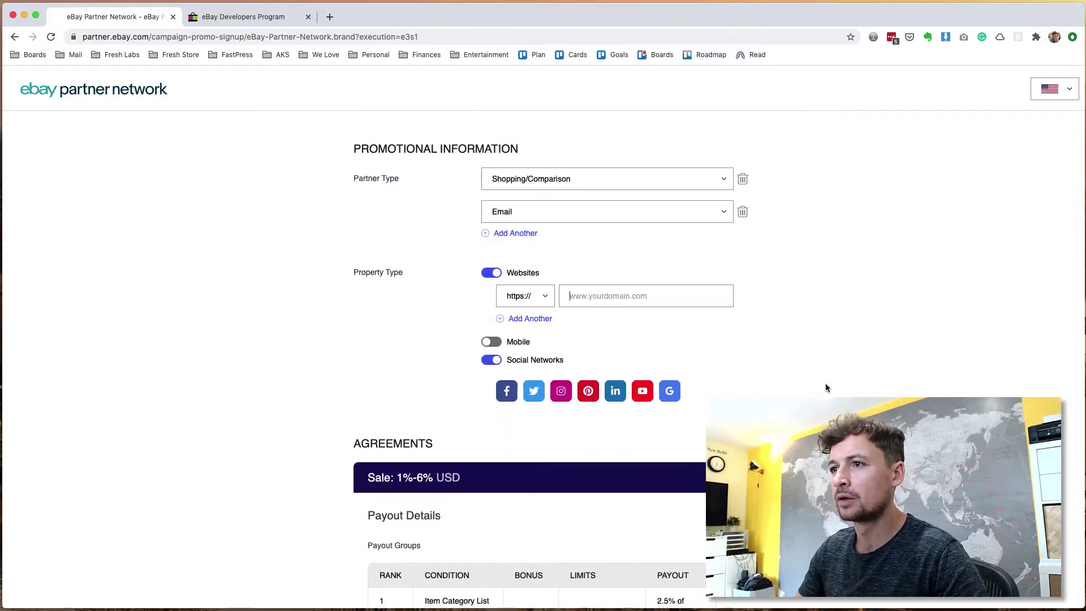
pyautogui.write('www.wel')
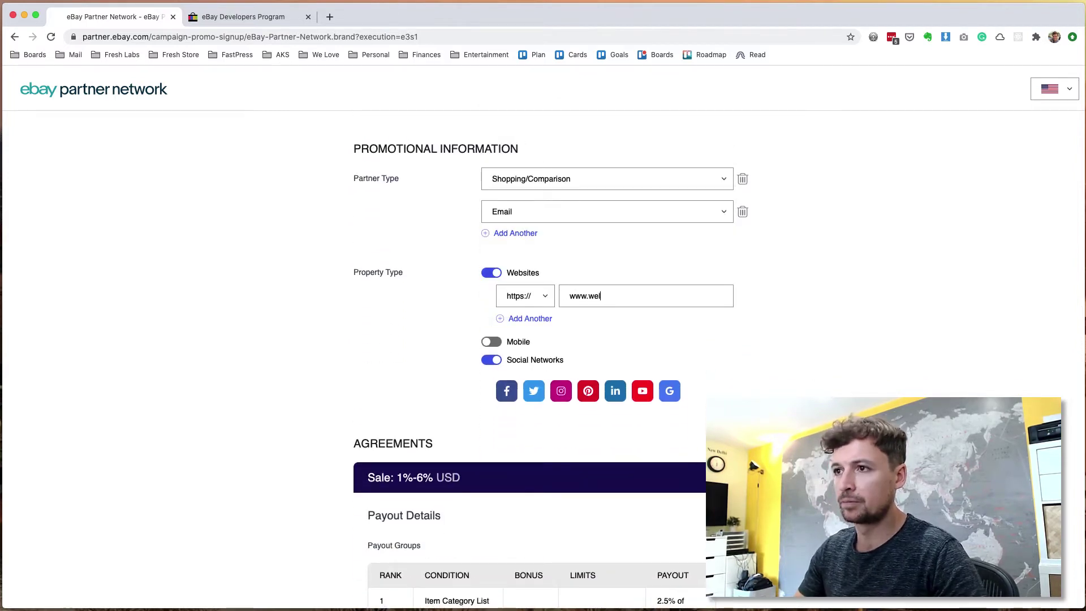
pyautogui.write('ovepandas.com')
pyautogui.scroll(-7, 811, 388)
pyautogui.scroll(3, 748, 365)
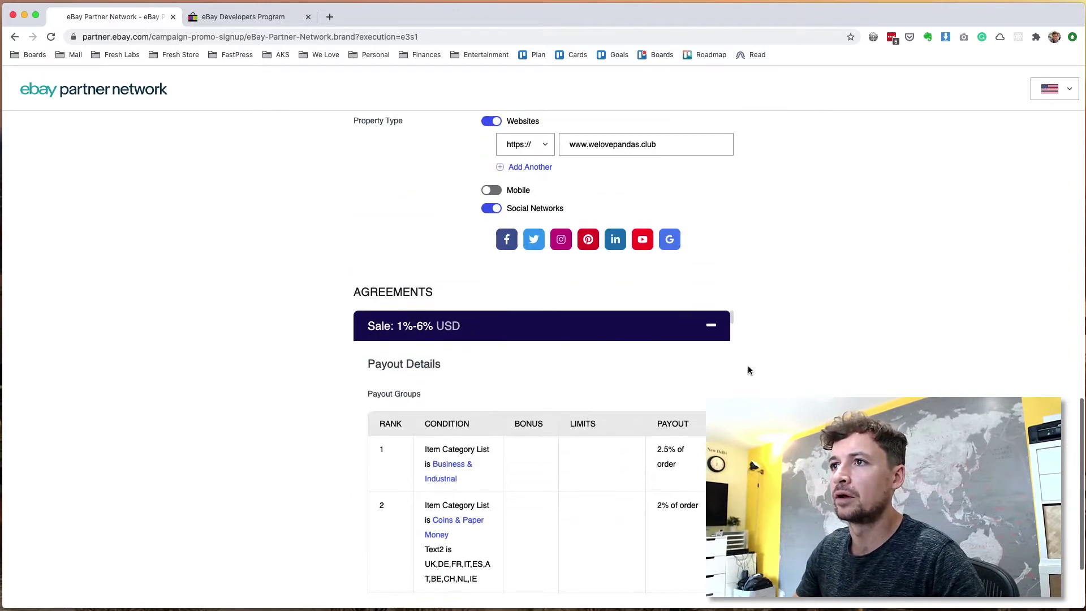
# Step: Turn Social Networks off and submit the partner signup form
pyautogui.click(505, 240)
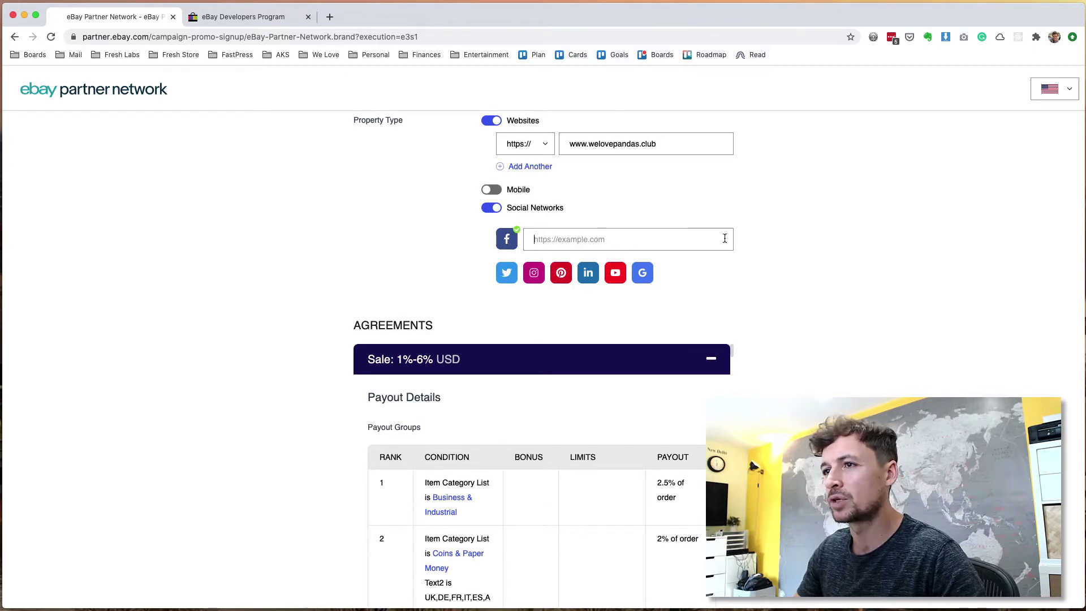
pyautogui.click(493, 208)
pyautogui.scroll(-3, 515, 413)
pyautogui.scroll(3, 515, 413)
pyautogui.scroll(-1, 515, 413)
pyautogui.scroll(-1, 515, 413)
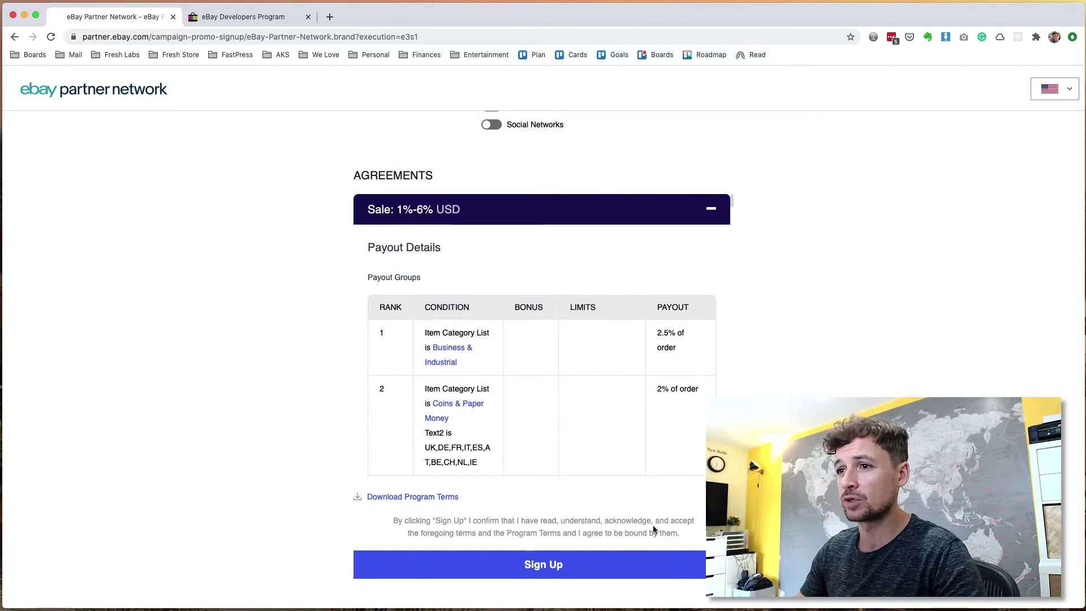
pyautogui.click(589, 574)
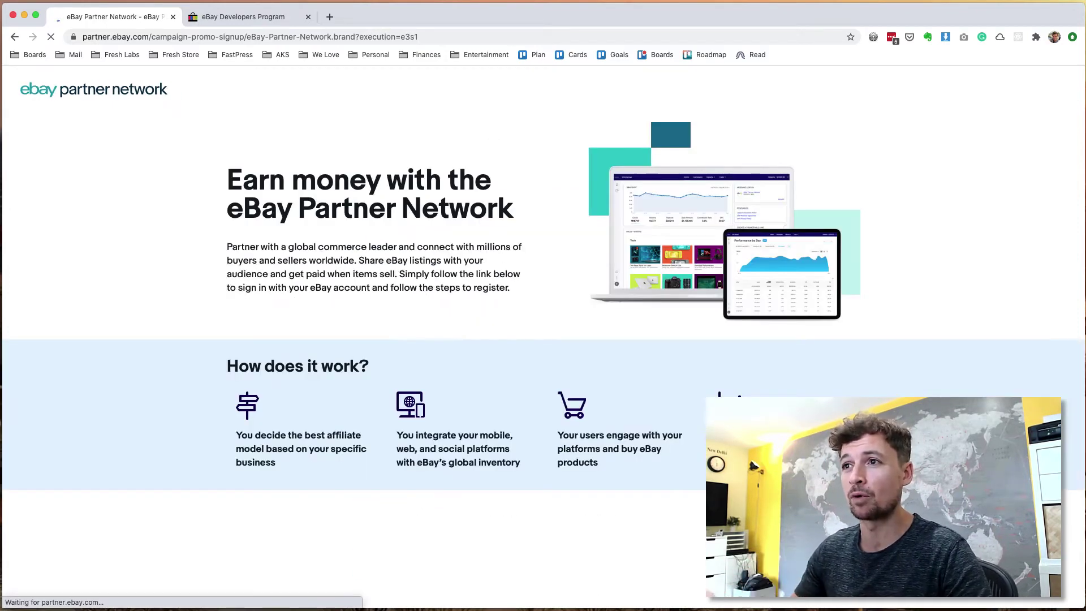
# Step: Confirm the phone country code, finish the phone number, and submit the sign-up form
pyautogui.scroll(-10, 523, 339)
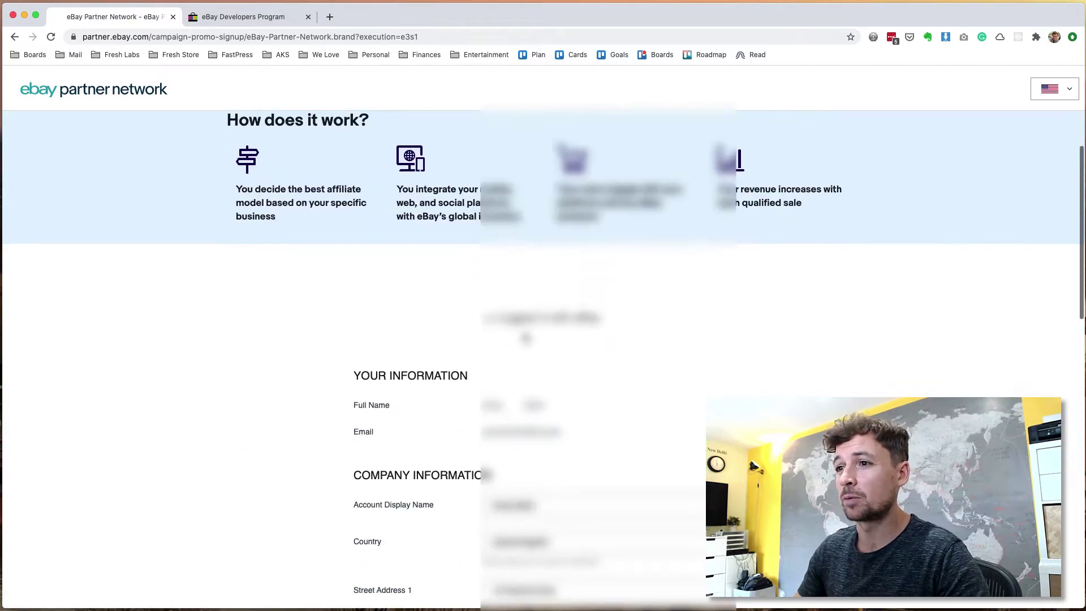
pyautogui.scroll(-3, 385, 494)
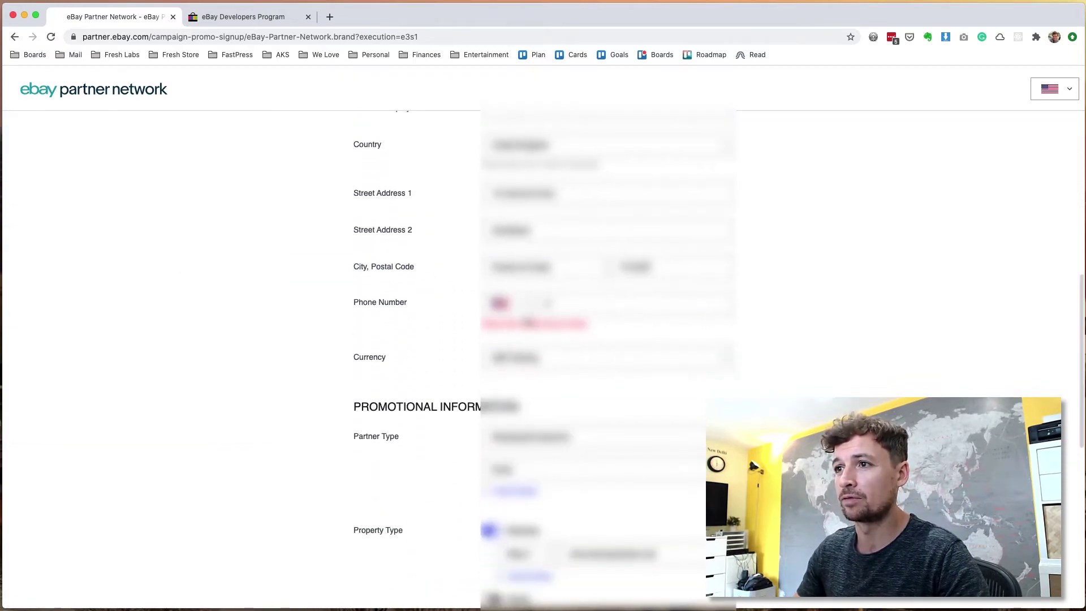
pyautogui.click(499, 302)
pyautogui.press('Return')
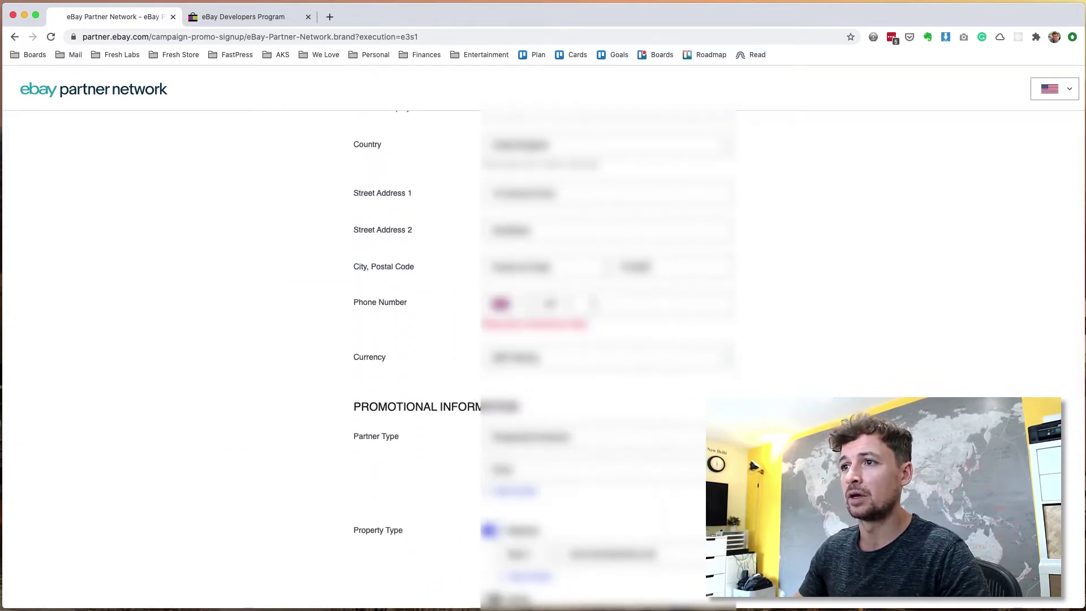
pyautogui.write('7700')
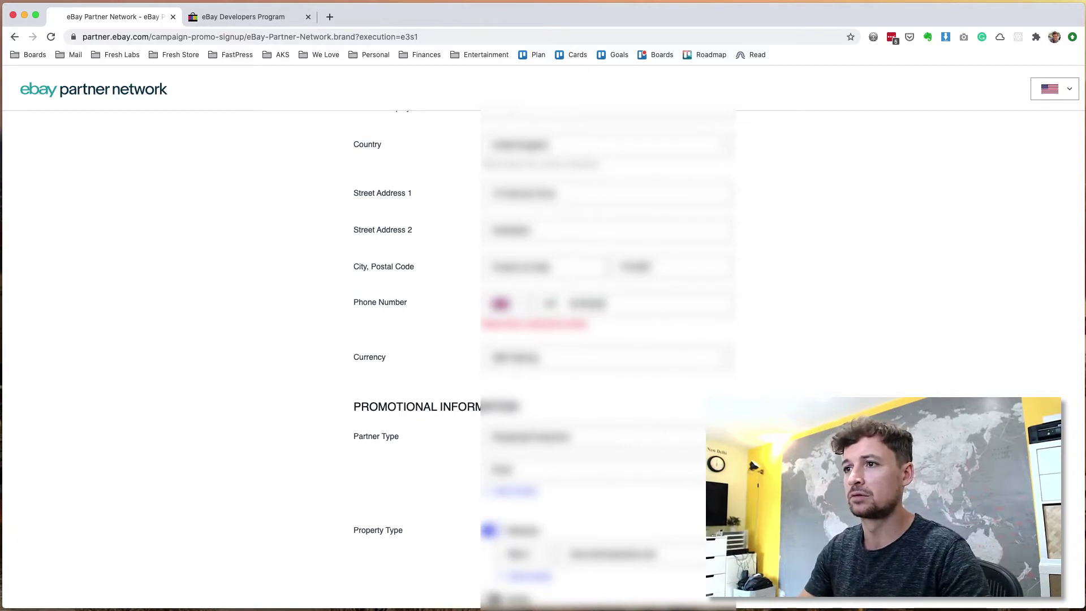
pyautogui.scroll(-10, 543, 339)
pyautogui.click(650, 564)
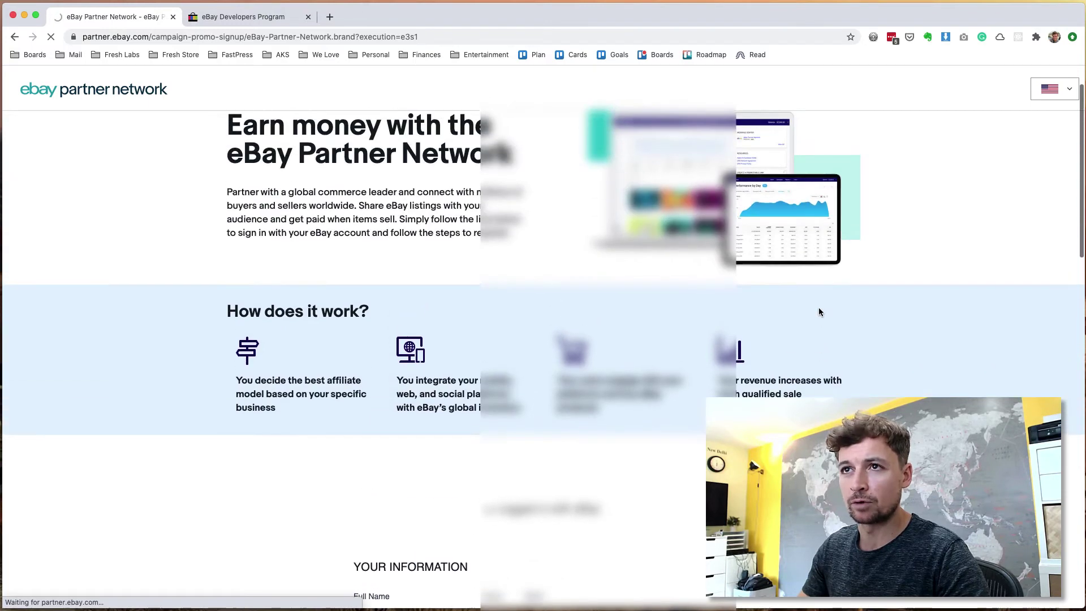
# Step: Read the 'still under review' message and check the notifications panel and account menu
pyautogui.scroll(-15, 819, 311)
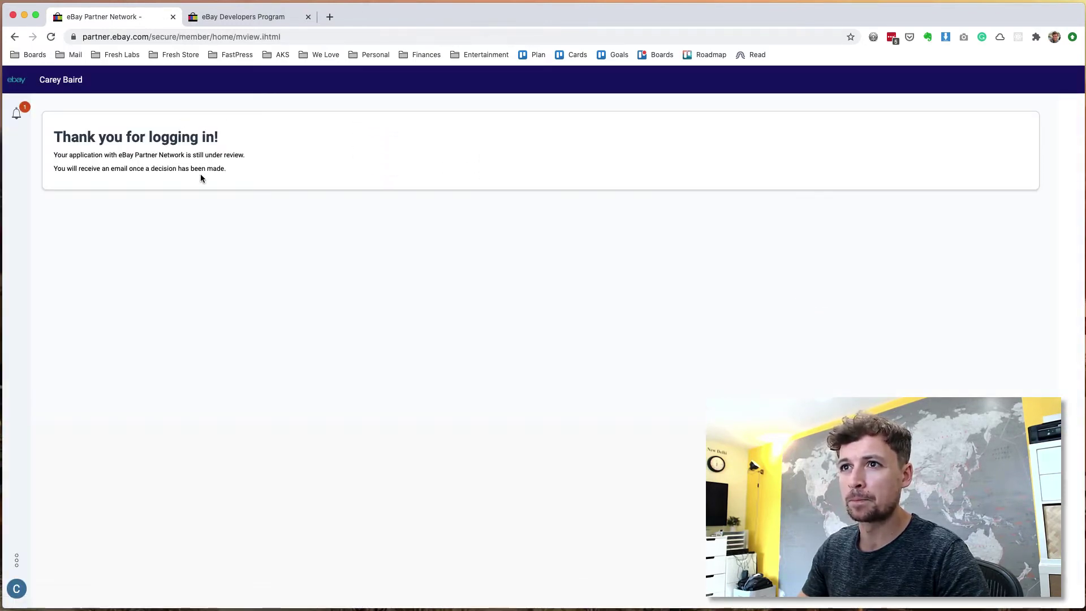
pyautogui.tripleClick(202, 165)
pyautogui.click(201, 165)
pyautogui.tripleClick(205, 140)
pyautogui.click(195, 151)
pyautogui.tripleClick(195, 152)
pyautogui.click(17, 119)
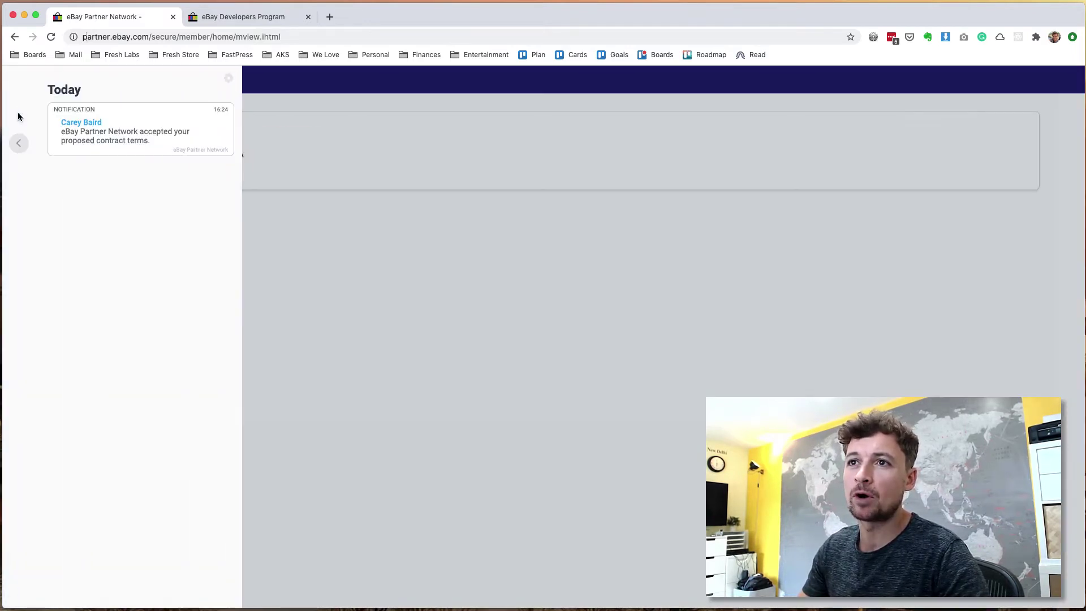
pyautogui.click(457, 162)
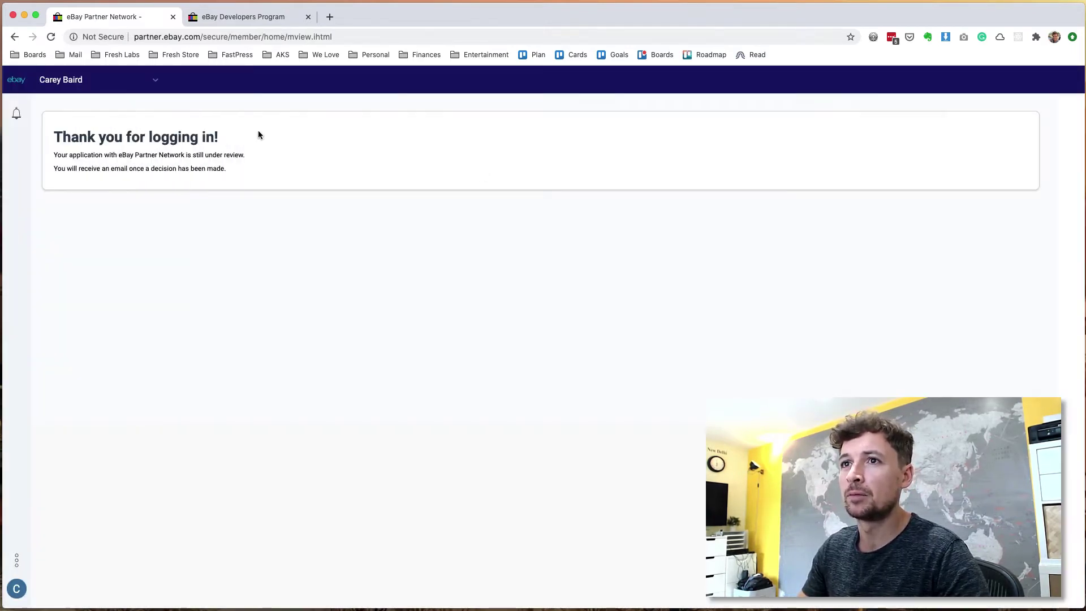
pyautogui.click(48, 85)
pyautogui.click(565, 154)
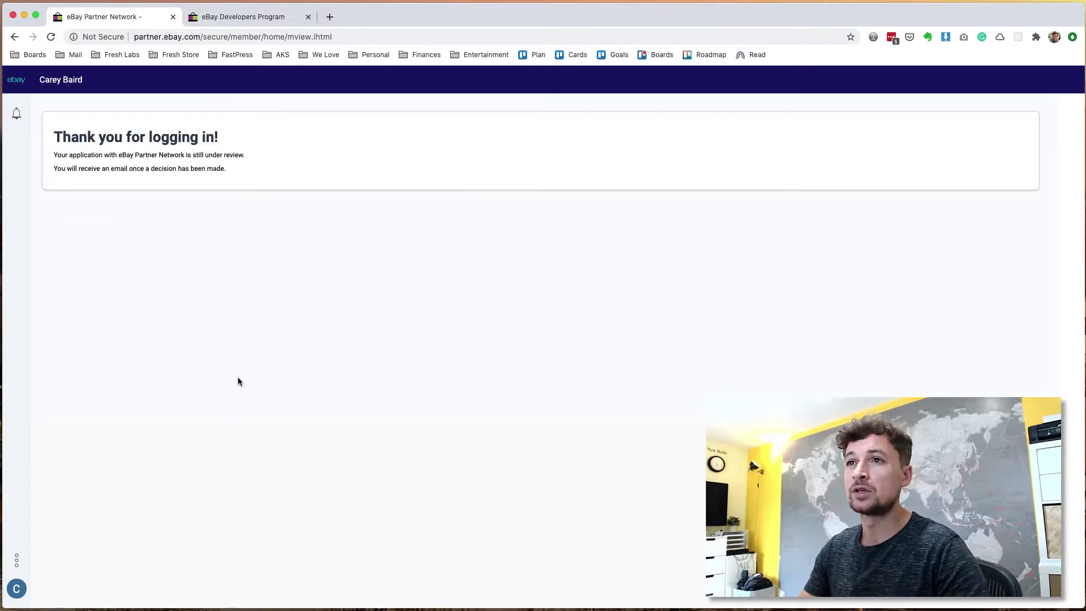
# Step: Fill the developer registration with saved details and a phone number, accept the licence, enter the captcha, and submit
pyautogui.hotkey('ctrl', 'Tab')
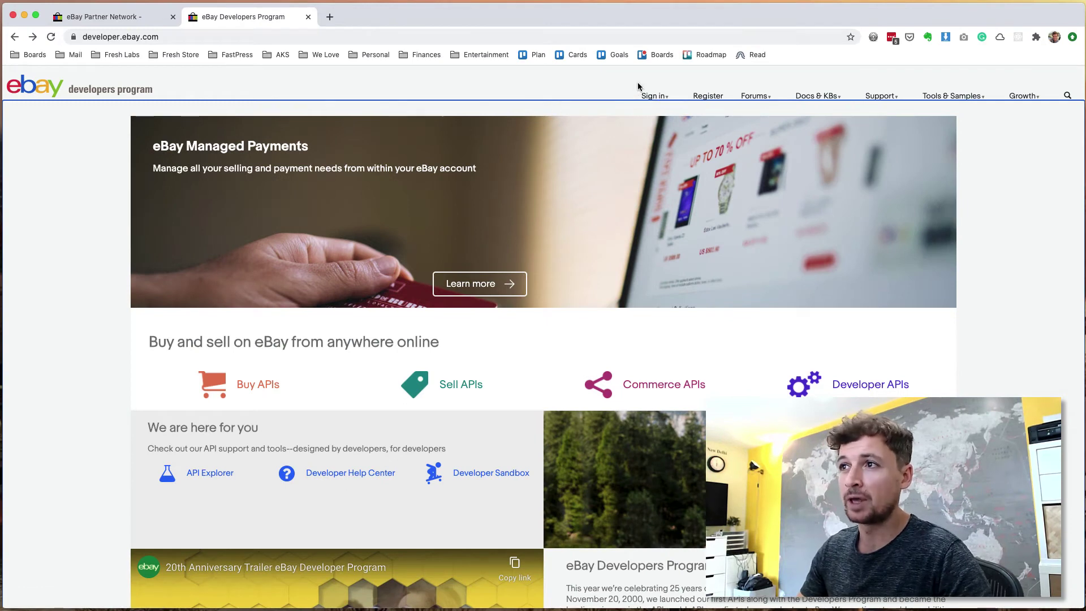
pyautogui.click(716, 98)
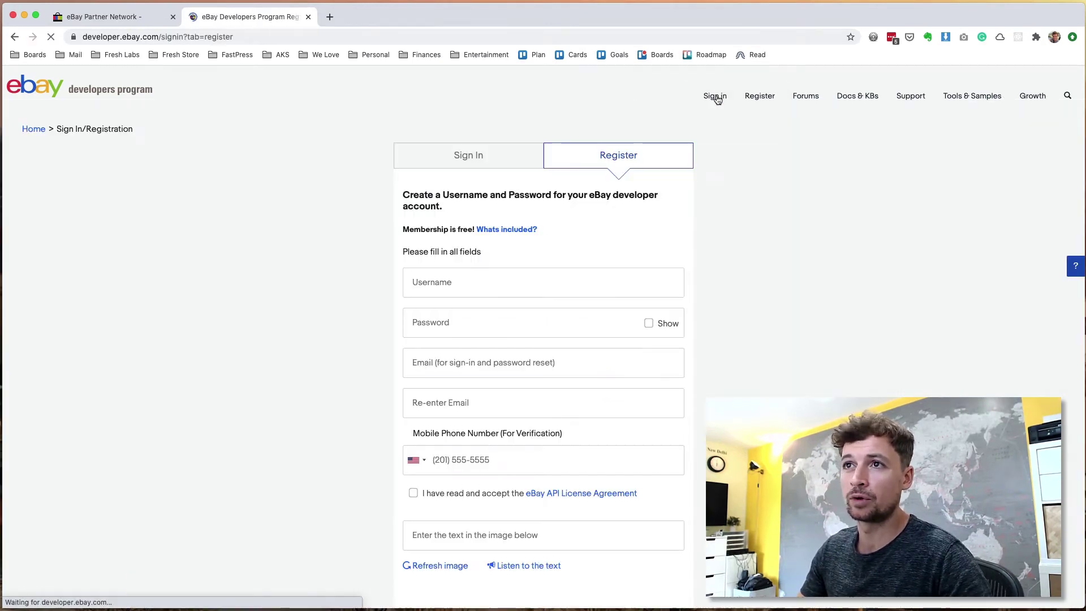
pyautogui.click(514, 279)
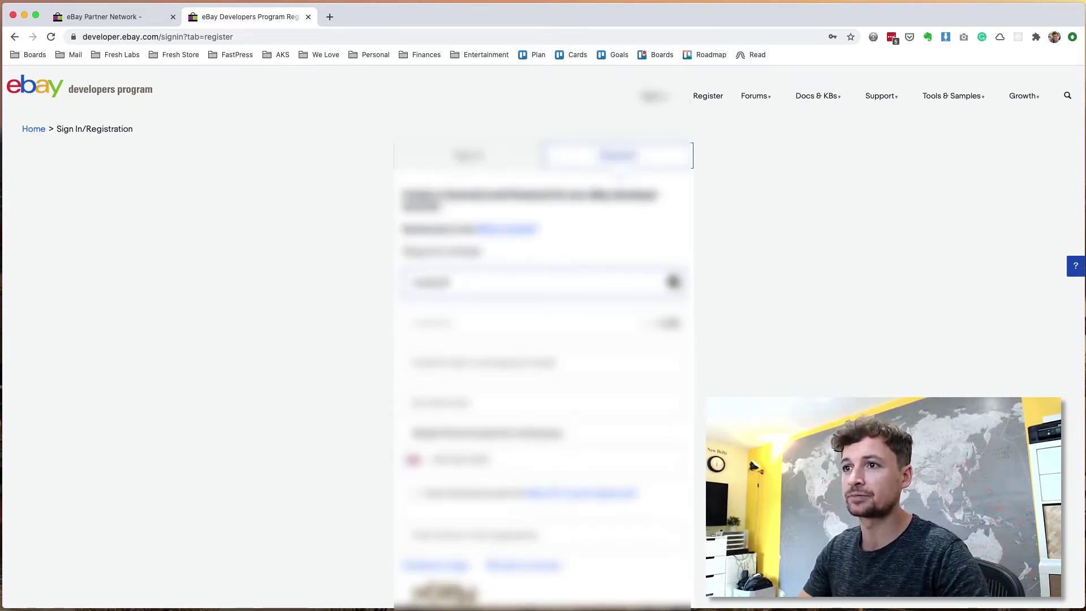
pyautogui.scroll(-5, 486, 385)
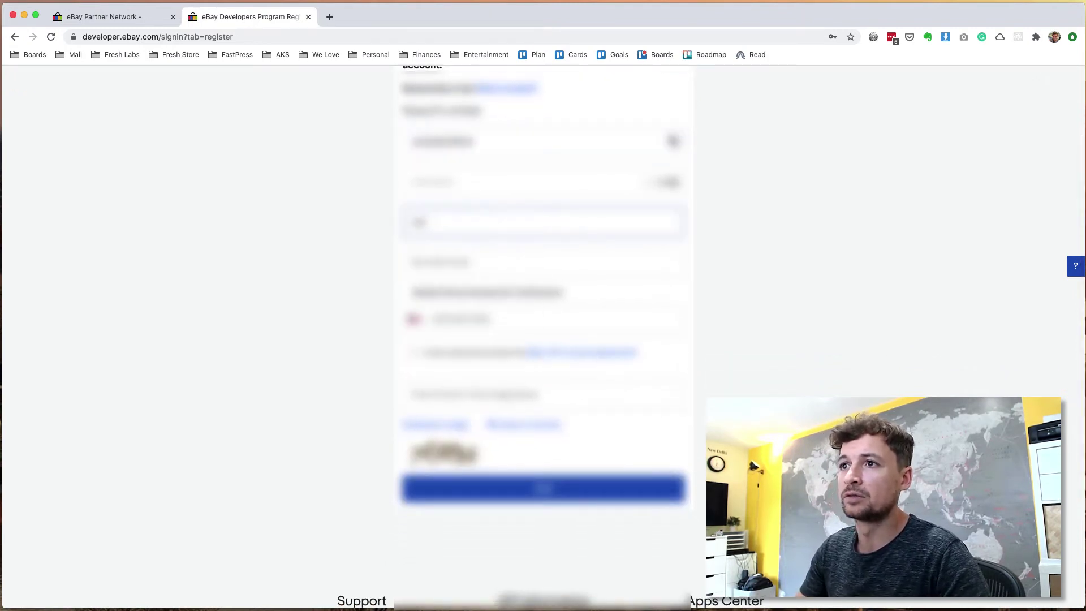
pyautogui.press('Down')
pyautogui.press('Return')
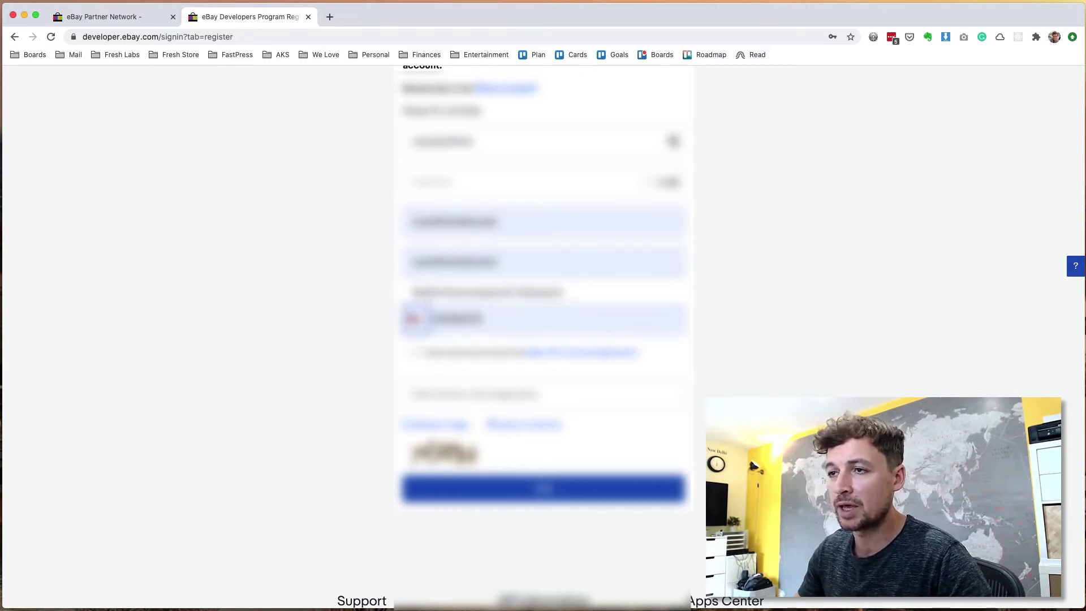
pyautogui.click(413, 320)
pyautogui.click(429, 368)
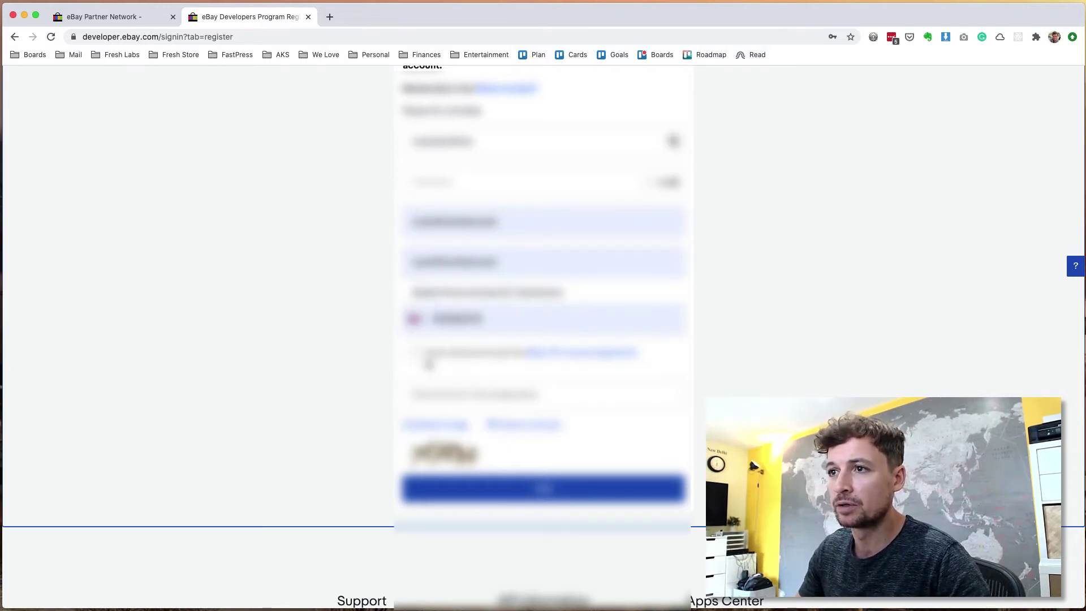
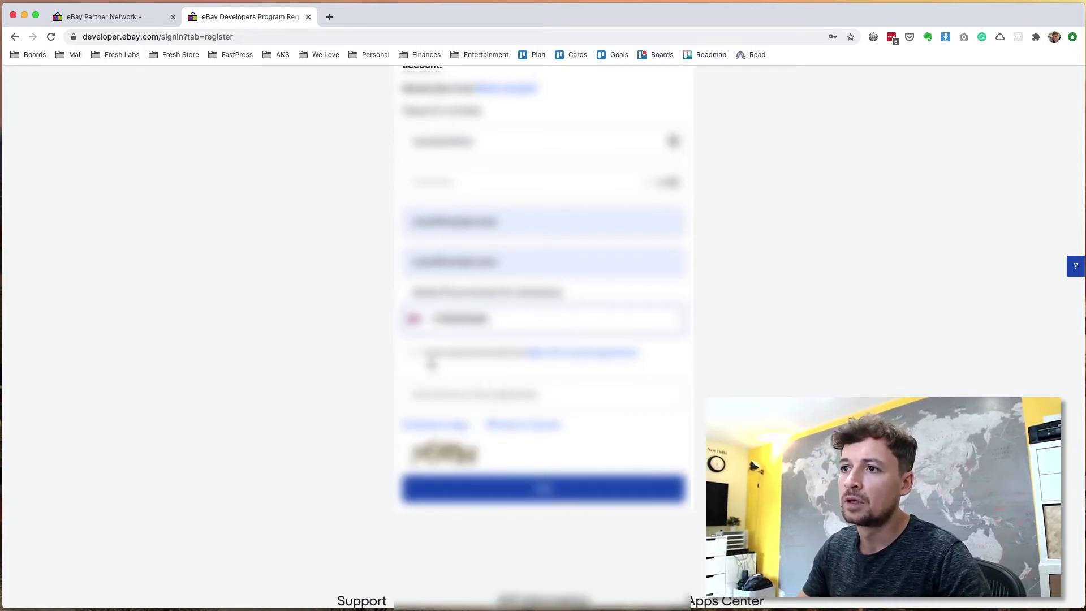
pyautogui.click(428, 355)
pyautogui.click(460, 394)
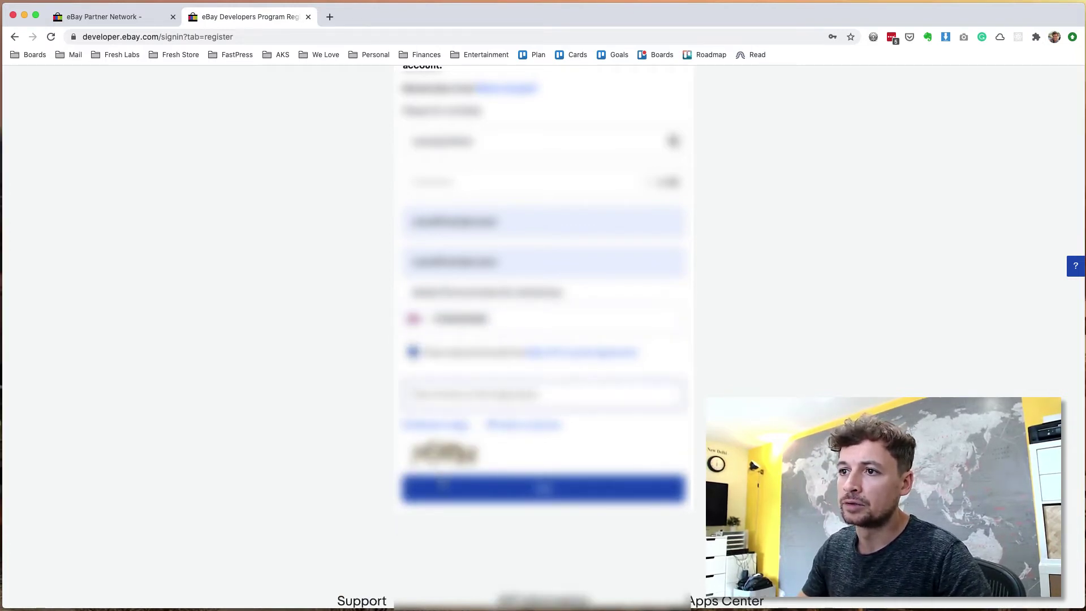
pyautogui.write('hO')
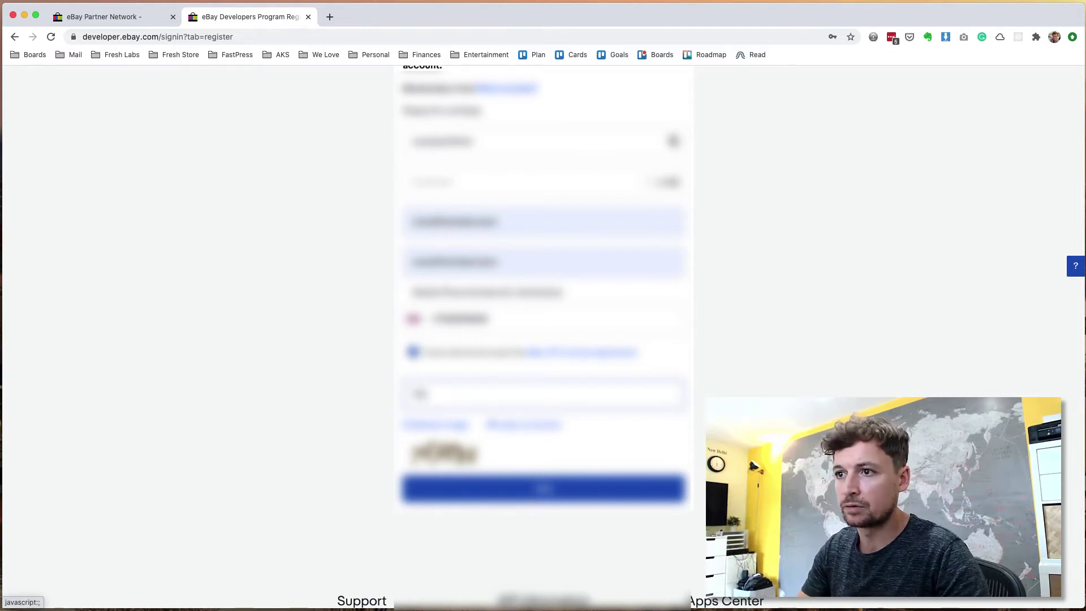
pyautogui.write('Pt')
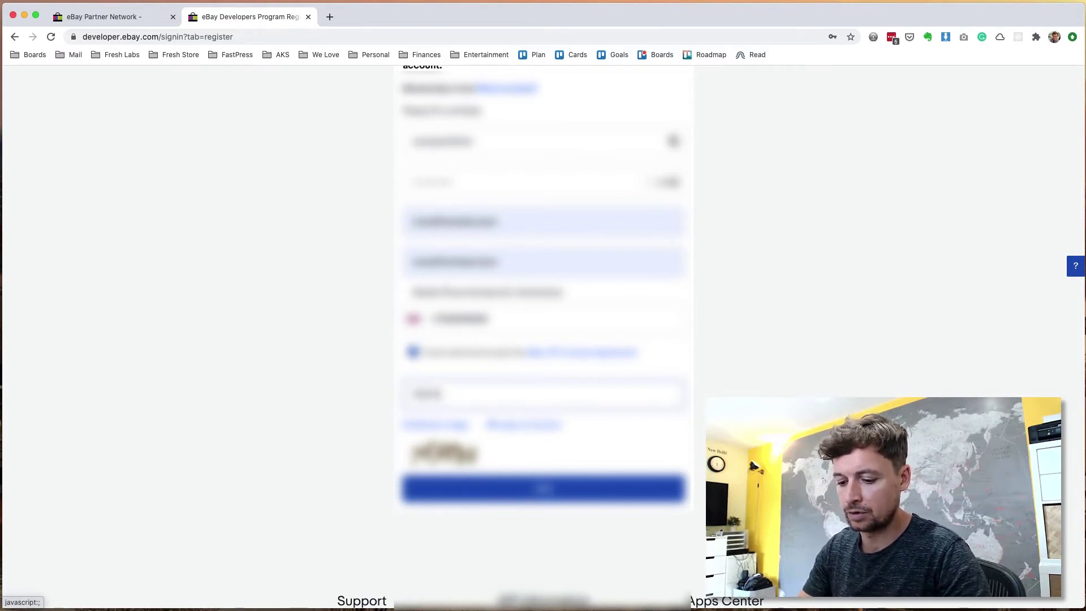
pyautogui.press('Return')
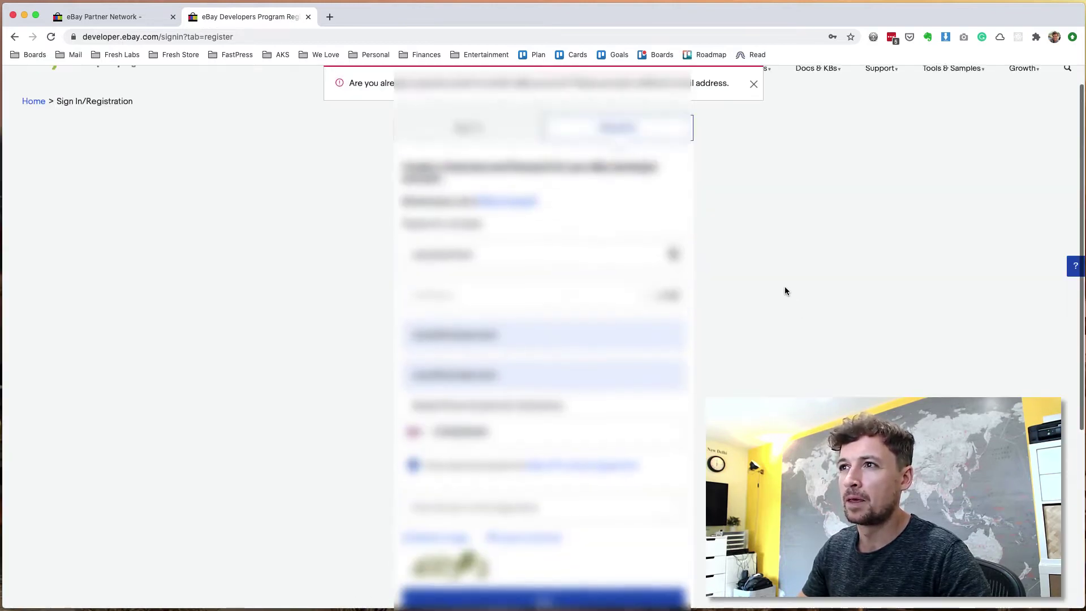
# Step: Replace the e-mail address, fill its confirmation, re-enter the captcha, and resubmit the registration
pyautogui.scroll(-3, 785, 291)
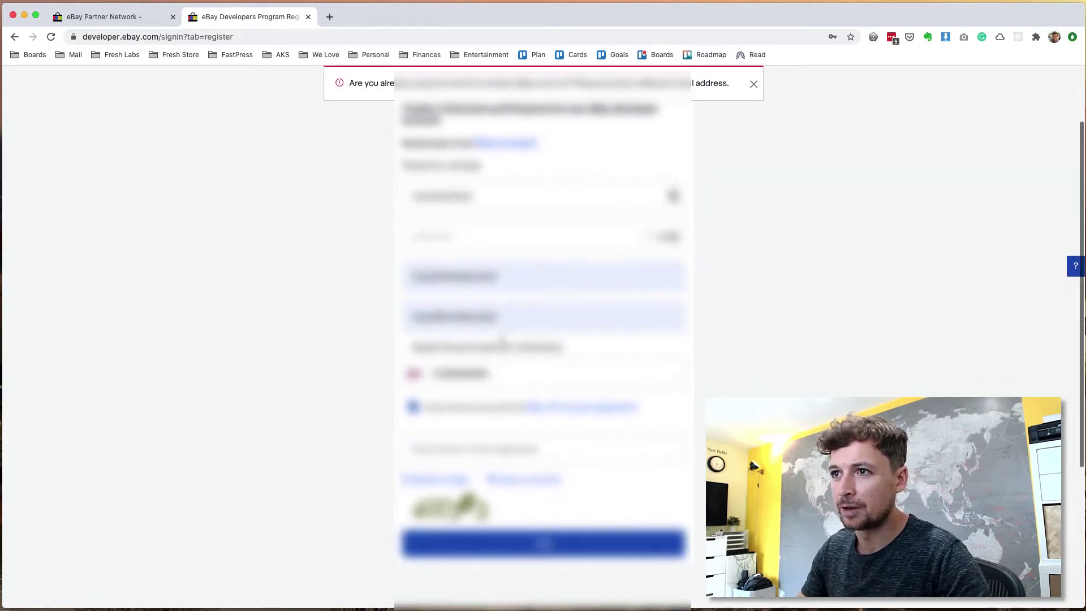
pyautogui.click(432, 276)
pyautogui.hotkey('ctrl', 'a')
pyautogui.press('BackSpace')
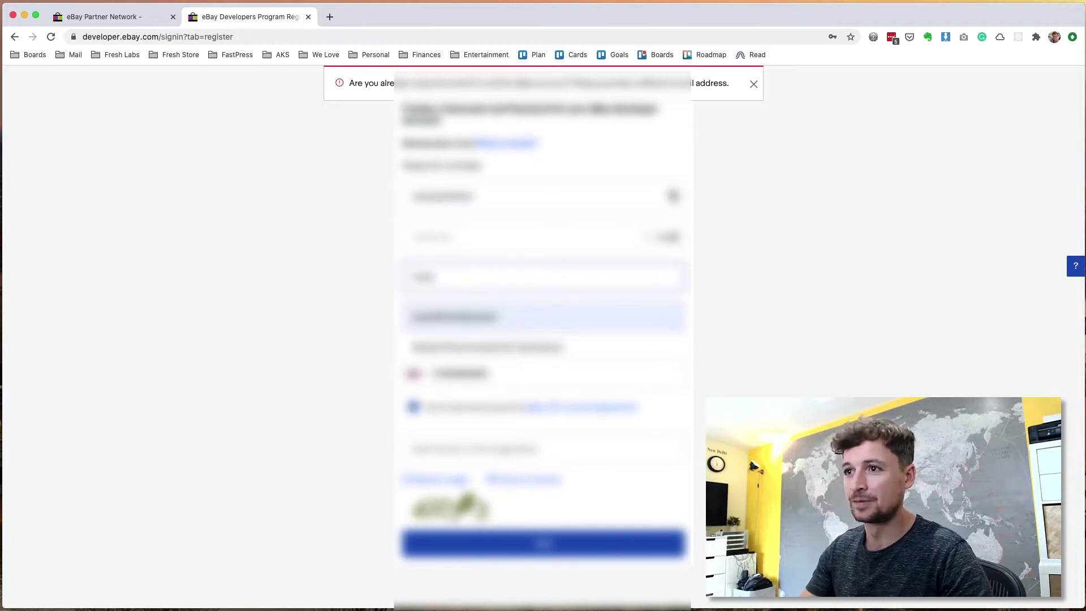
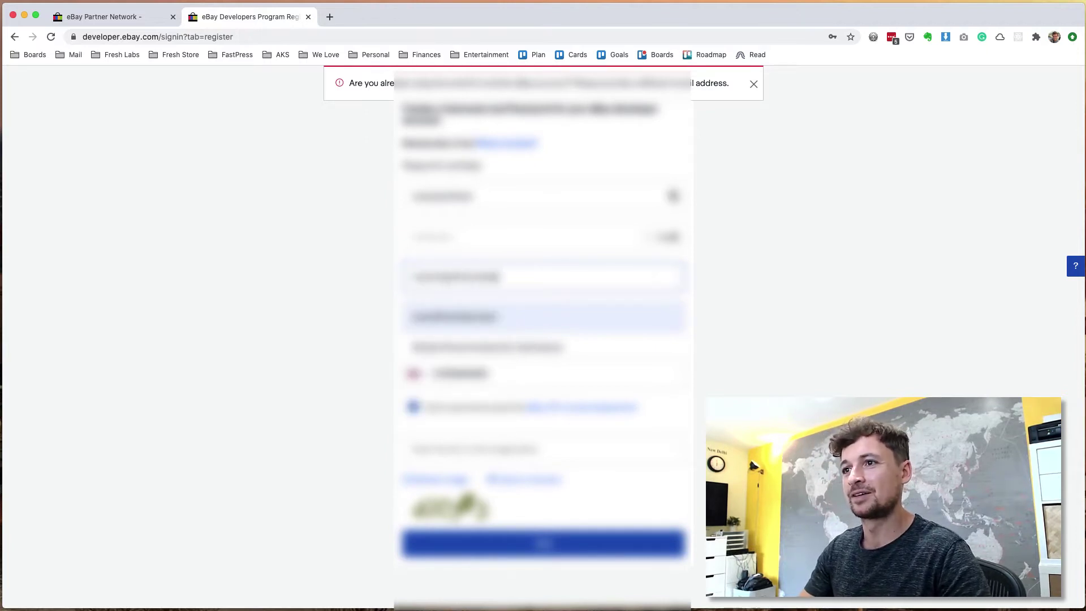
pyautogui.press('Tab')
pyautogui.hotkey('ctrl', 'v')
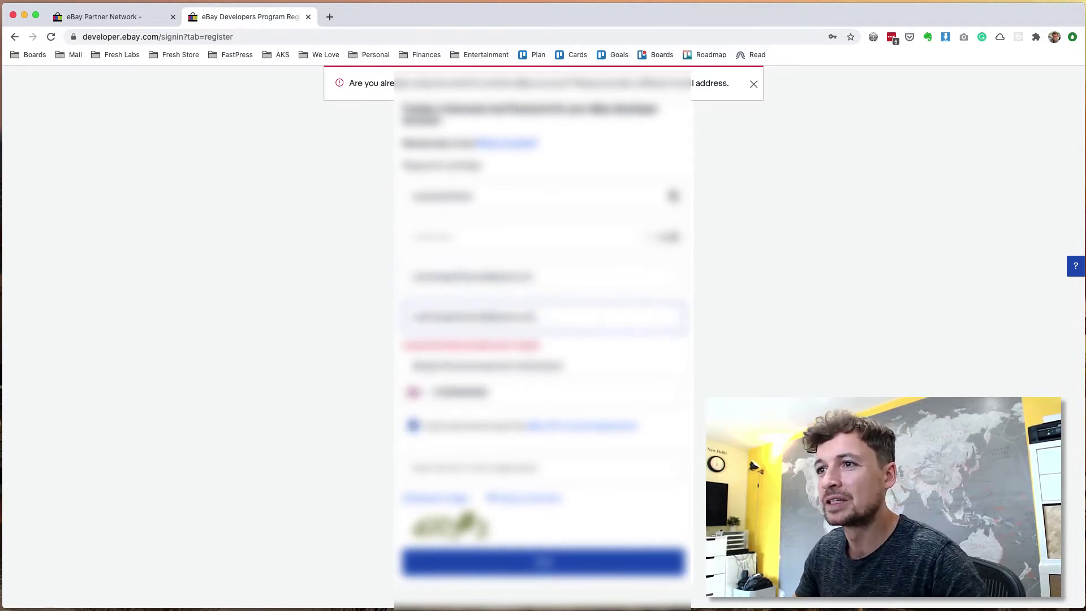
pyautogui.scroll(-3, 517, 277)
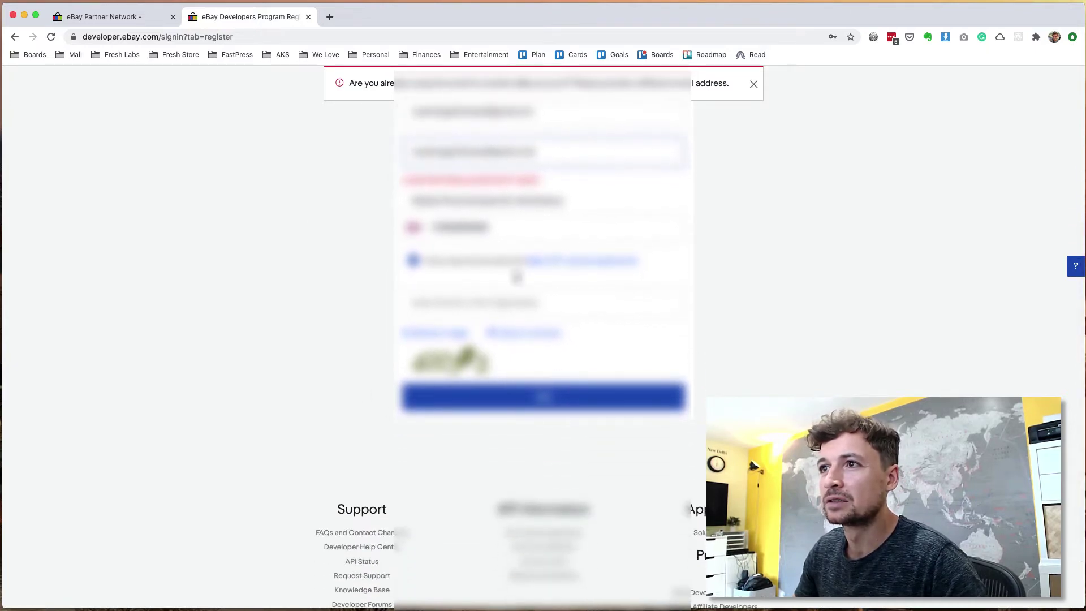
pyautogui.click(487, 311)
pyautogui.write('4dy')
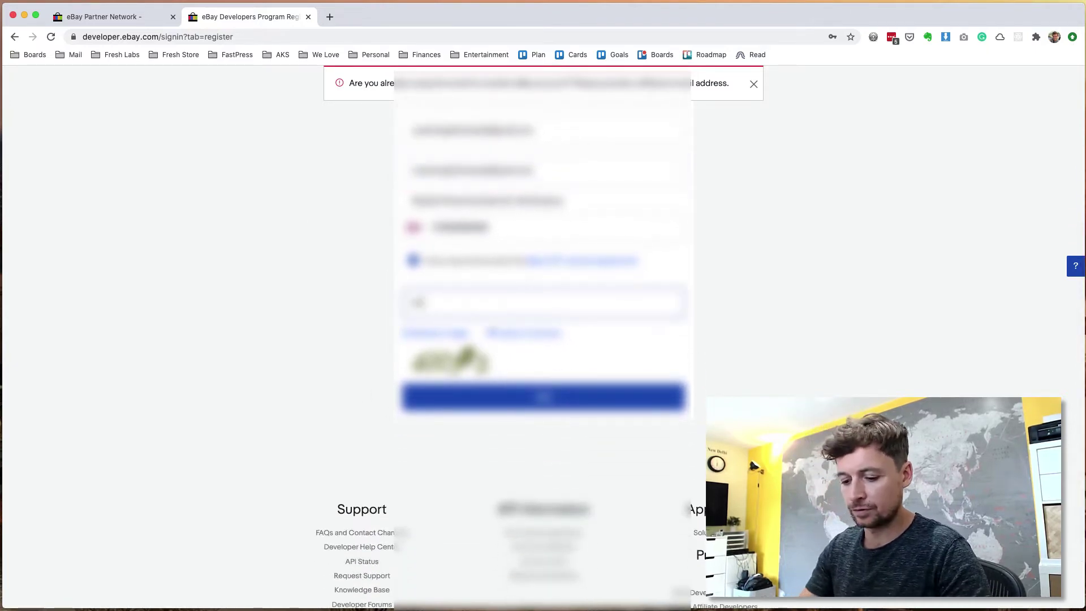
pyautogui.write('ab')
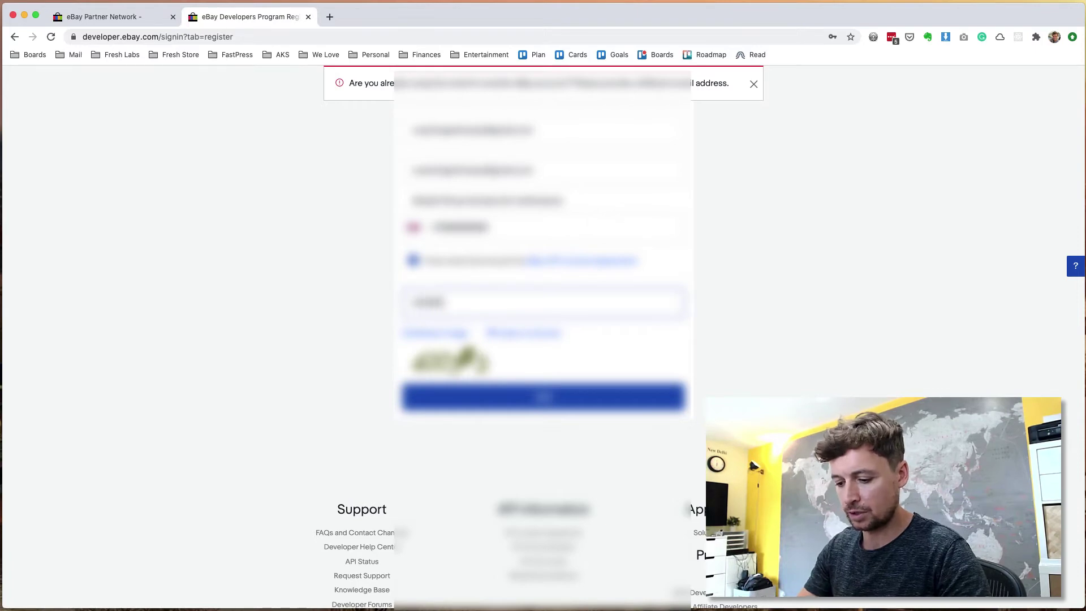
pyautogui.click(574, 397)
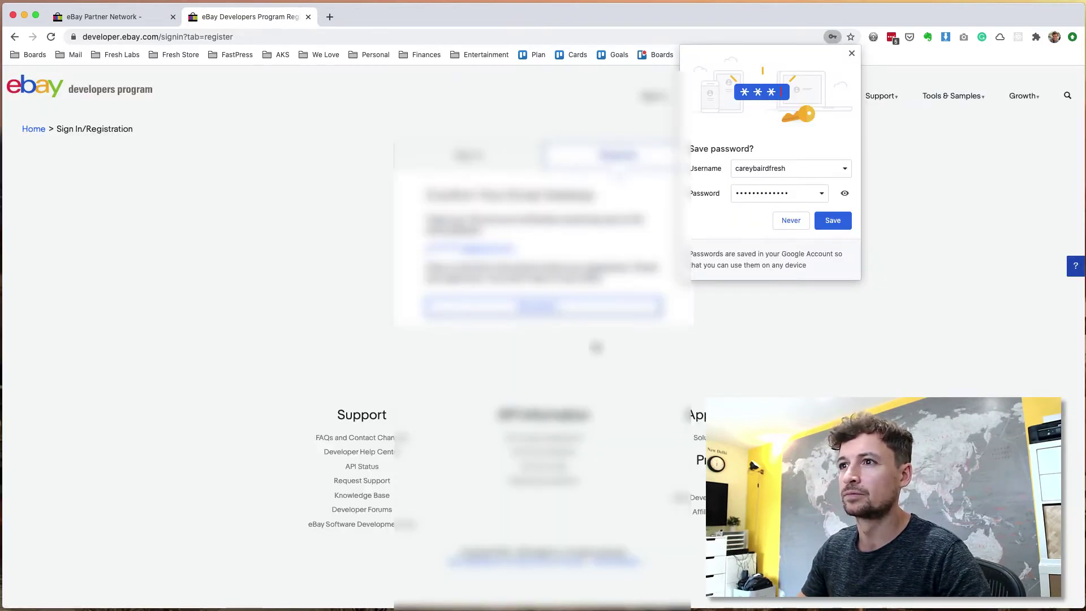
# Step: Dismiss the save-password prompt and look over the eBay Partner Network welcome heading
pyautogui.click(851, 53)
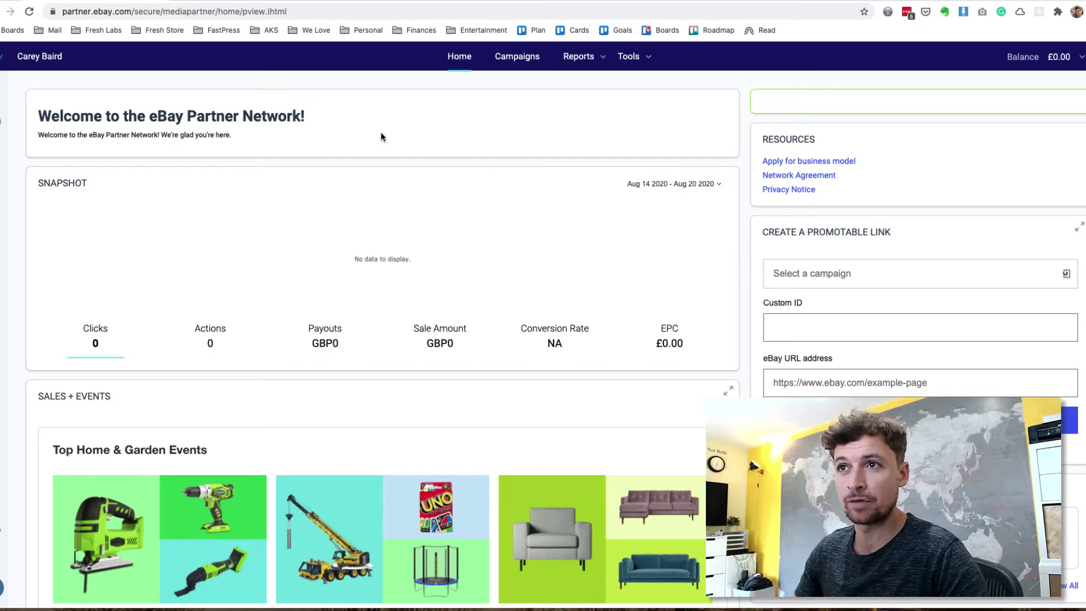
pyautogui.moveTo(149, 118); pyautogui.dragTo(310, 119)
pyautogui.click(407, 147)
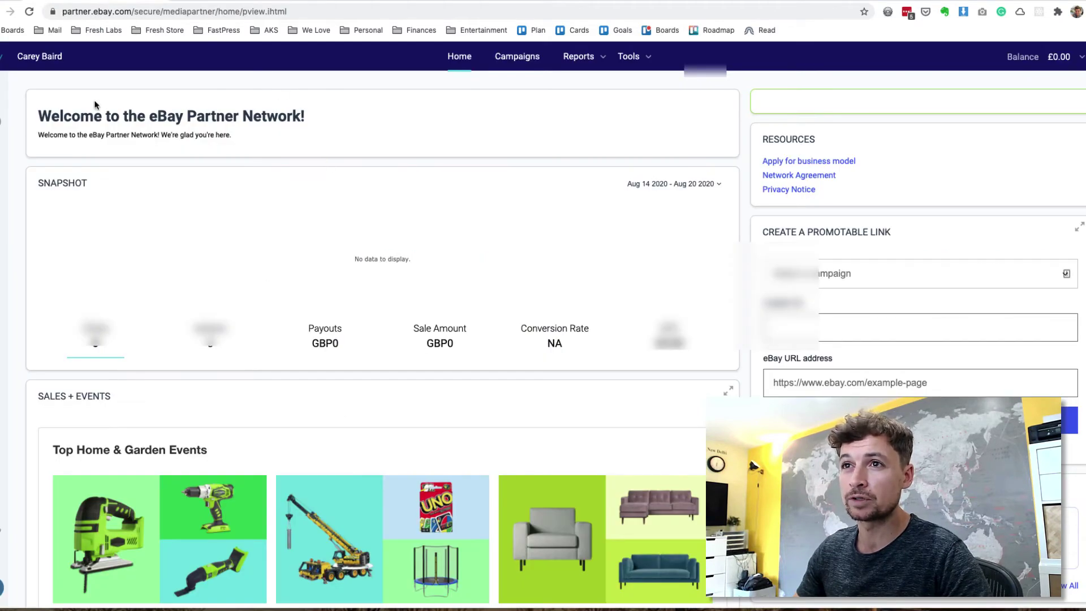
pyautogui.doubleClick(196, 117)
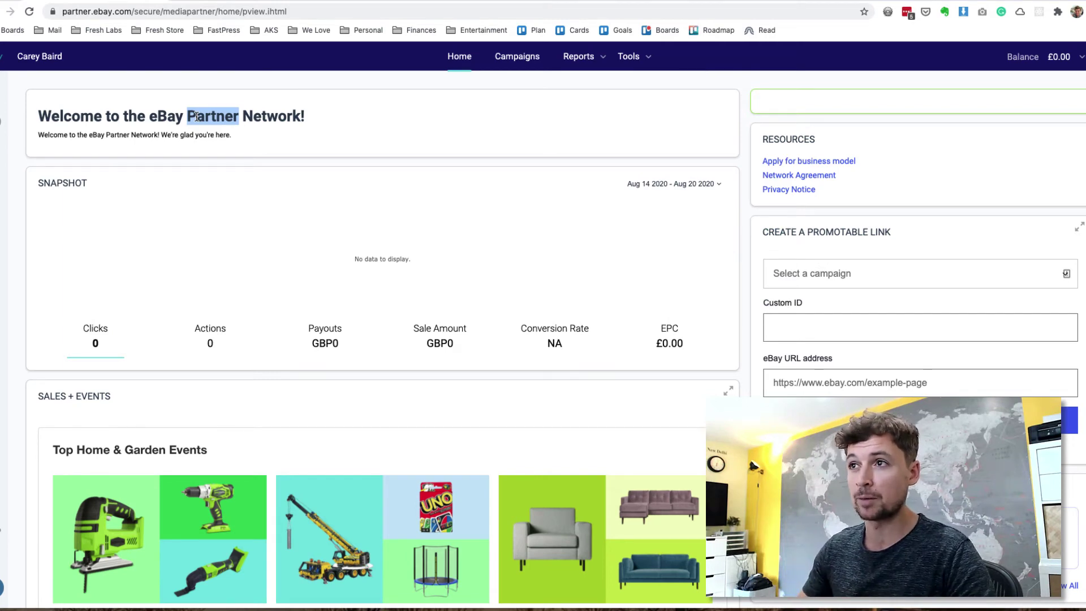
pyautogui.click(390, 123)
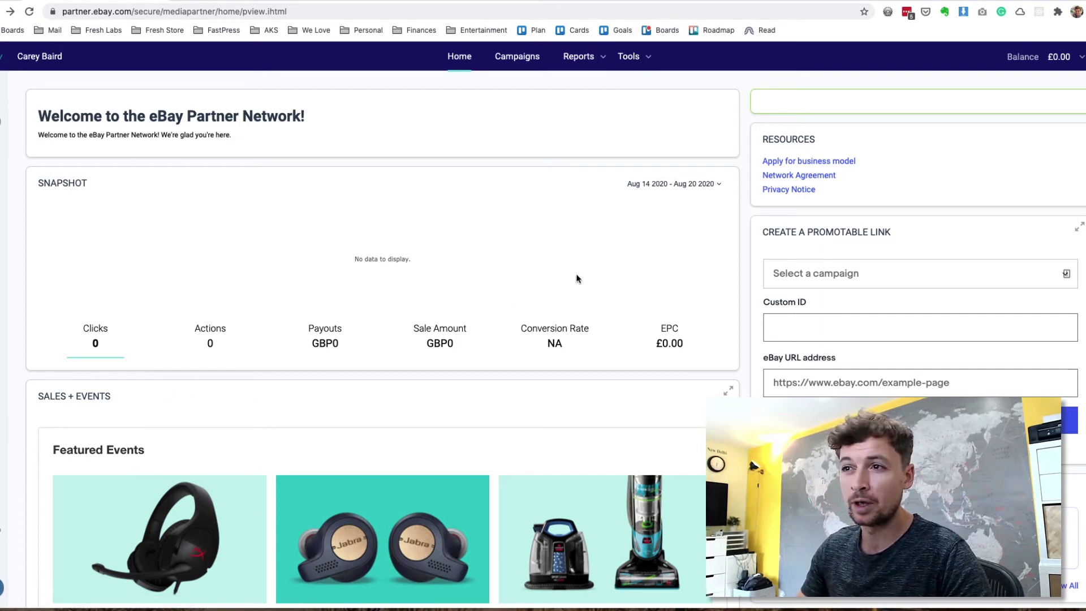
# Step: Open My campaigns and select the default campaign's ID
pyautogui.click(516, 64)
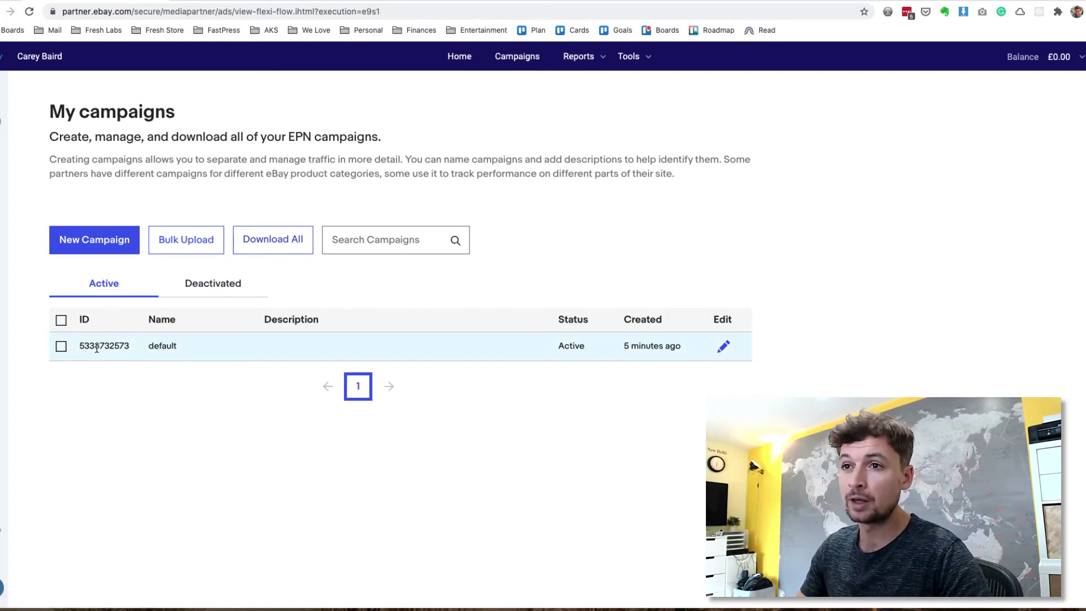
pyautogui.doubleClick(97, 347)
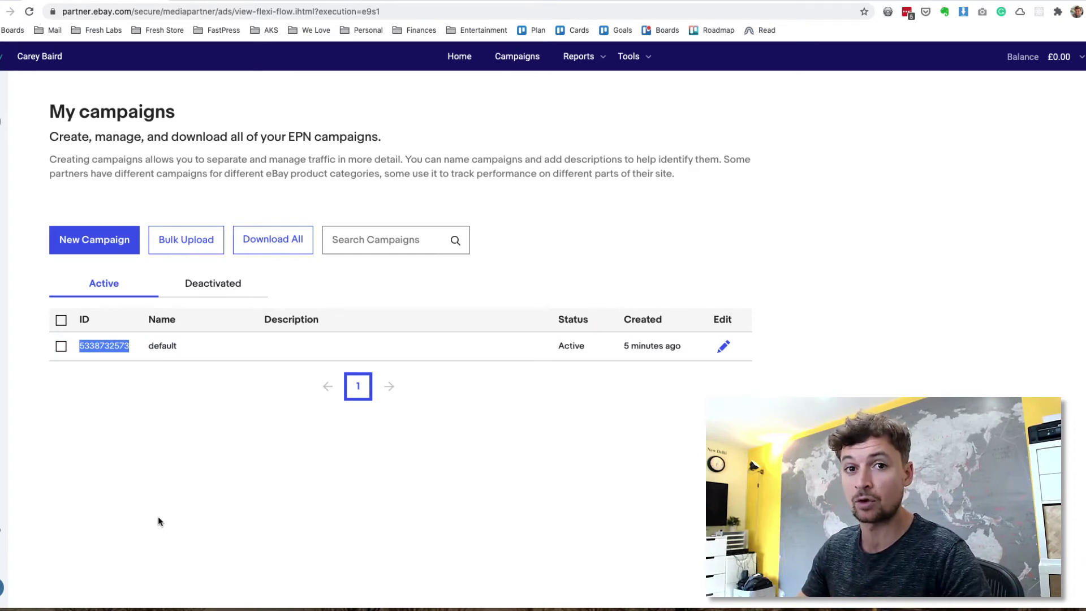
pyautogui.click(113, 199)
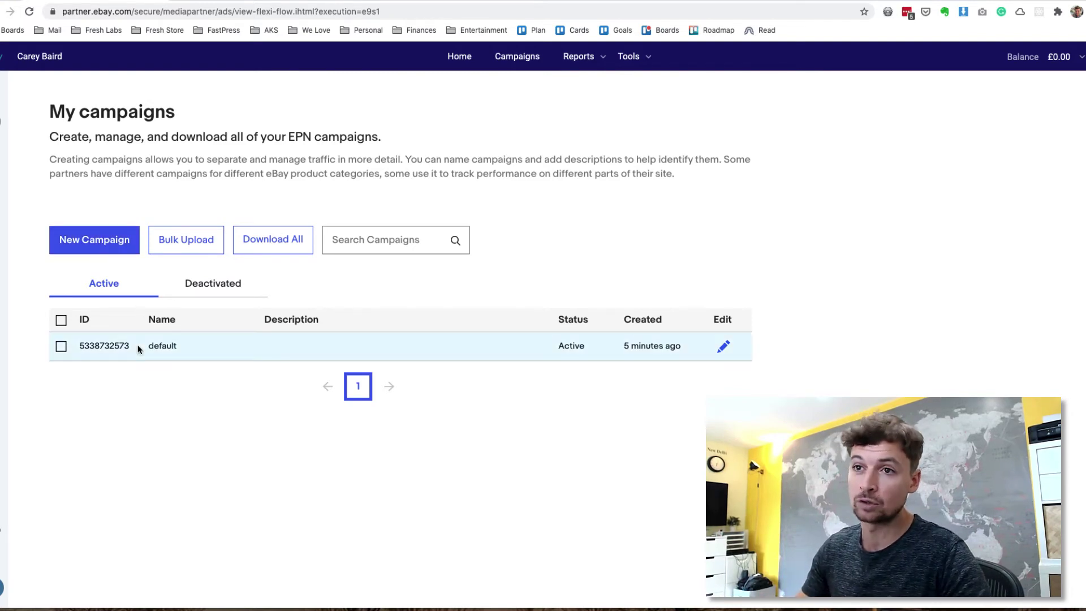
pyautogui.doubleClick(110, 346)
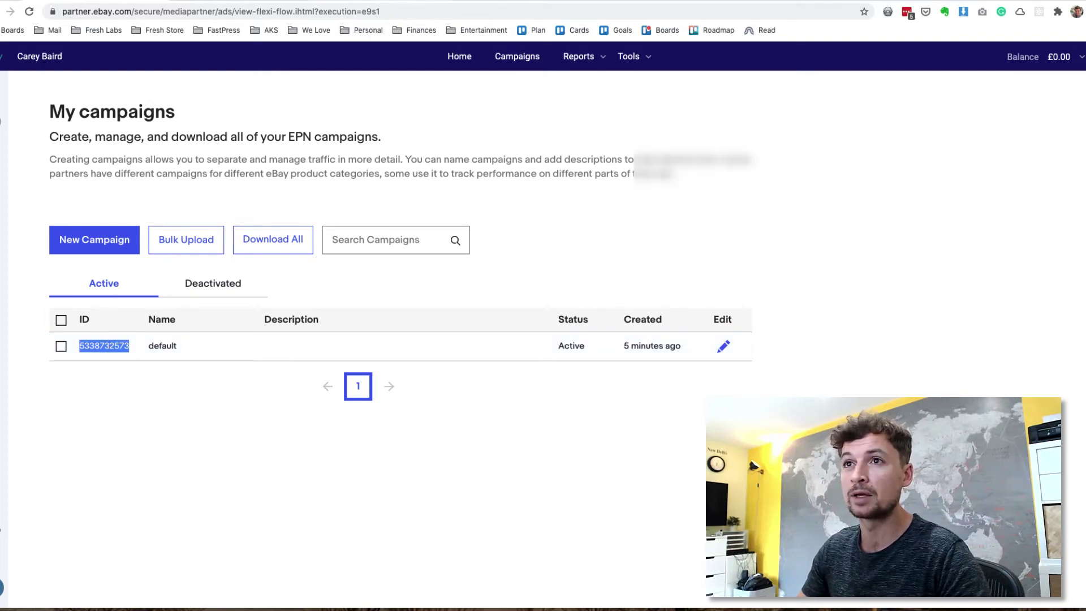
# Step: Switch to the Fresh Store eBay Settings tab and look over its fields
pyautogui.hotkey('ctrl', 'Tab')
pyautogui.scroll(-2, 602, 296)
pyautogui.scroll(2, 603, 296)
pyautogui.scroll(1, 602, 296)
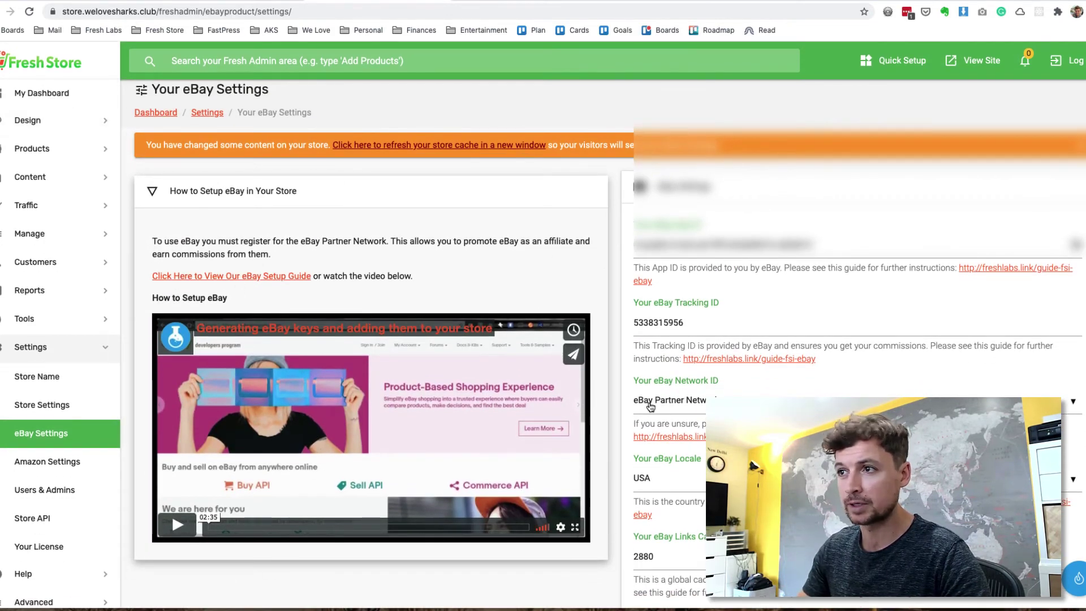
# Step: Check the value in Fresh Store's eBay Tracking ID field and dismiss its autofill suggestions
pyautogui.scroll(-2, 647, 407)
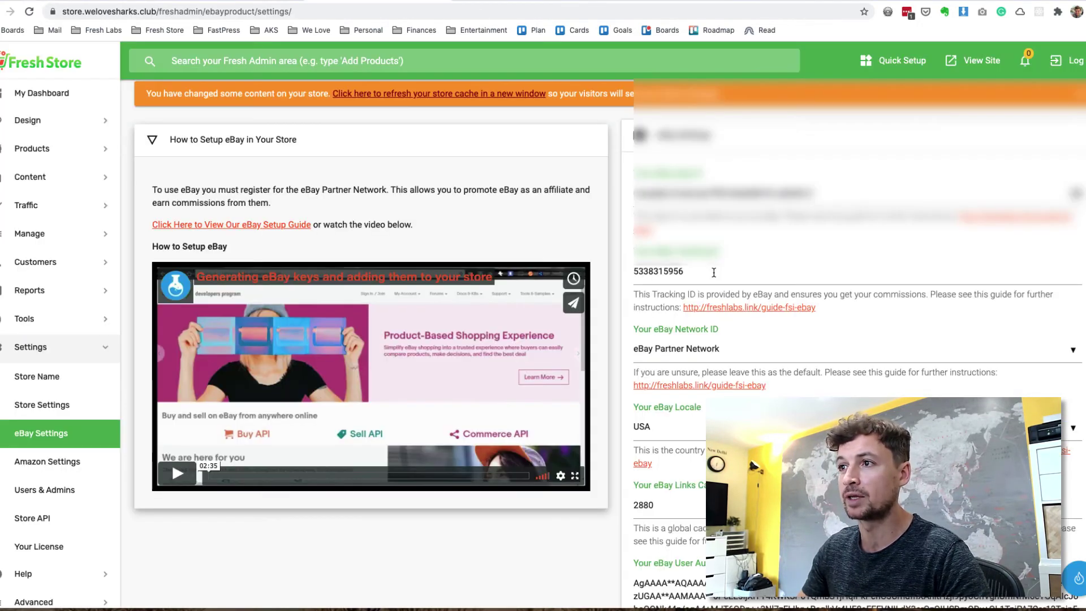
pyautogui.doubleClick(714, 273)
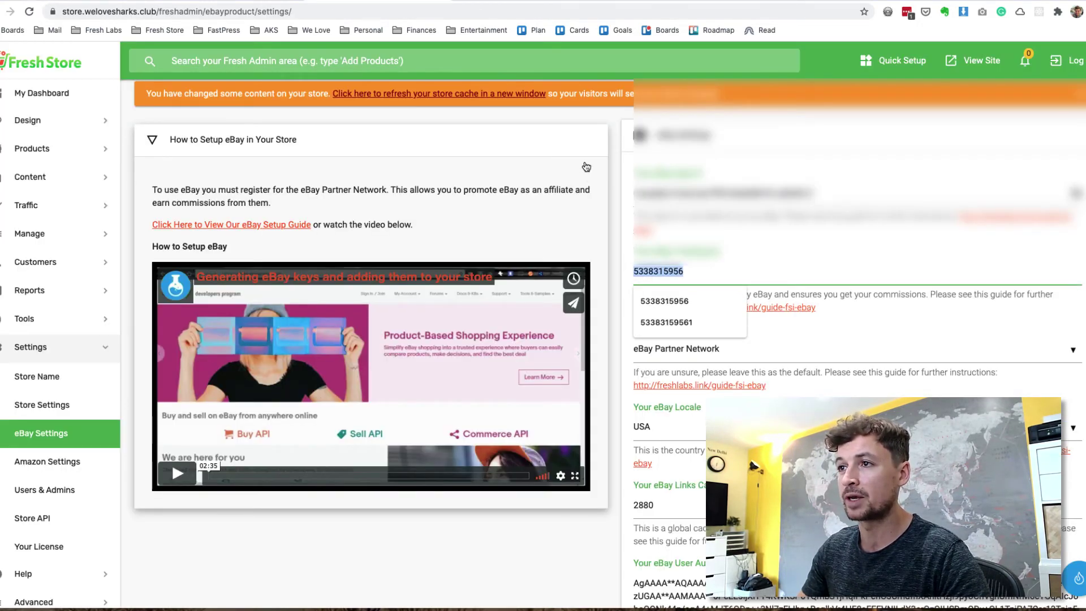
pyautogui.click(584, 156)
pyautogui.click(584, 156)
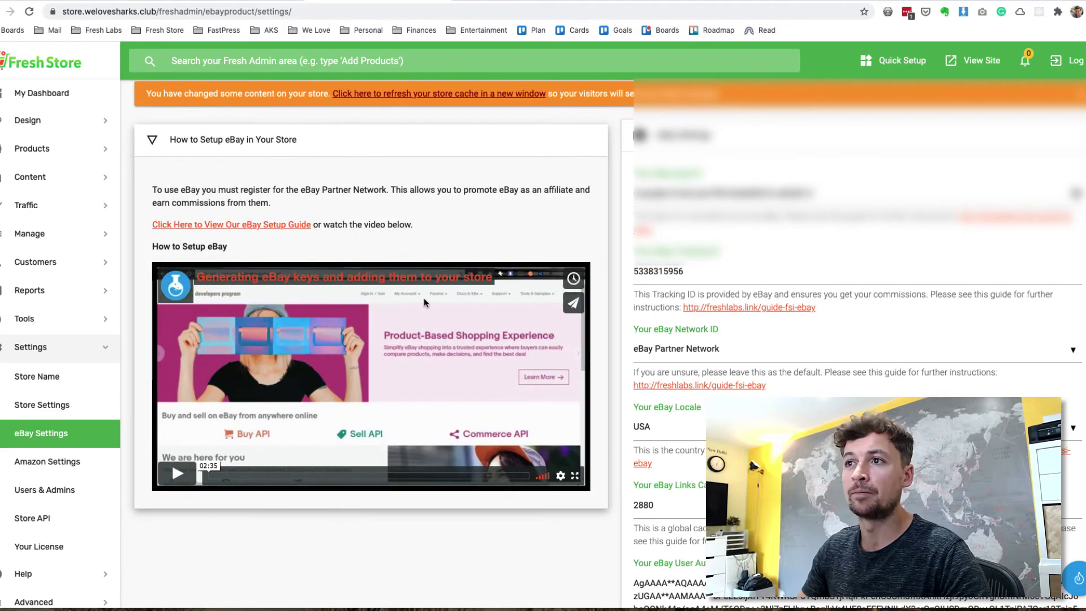
pyautogui.scroll(3, 437, 361)
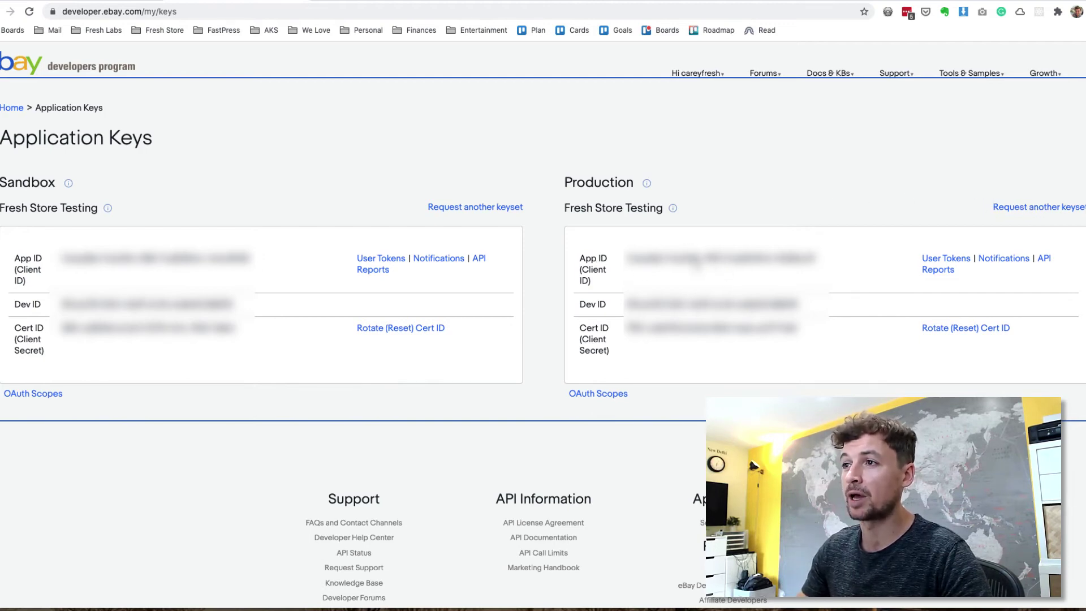
# Step: Select the Production App ID and check it against the App ID in Fresh Store's eBay settings
pyautogui.tripleClick(684, 258)
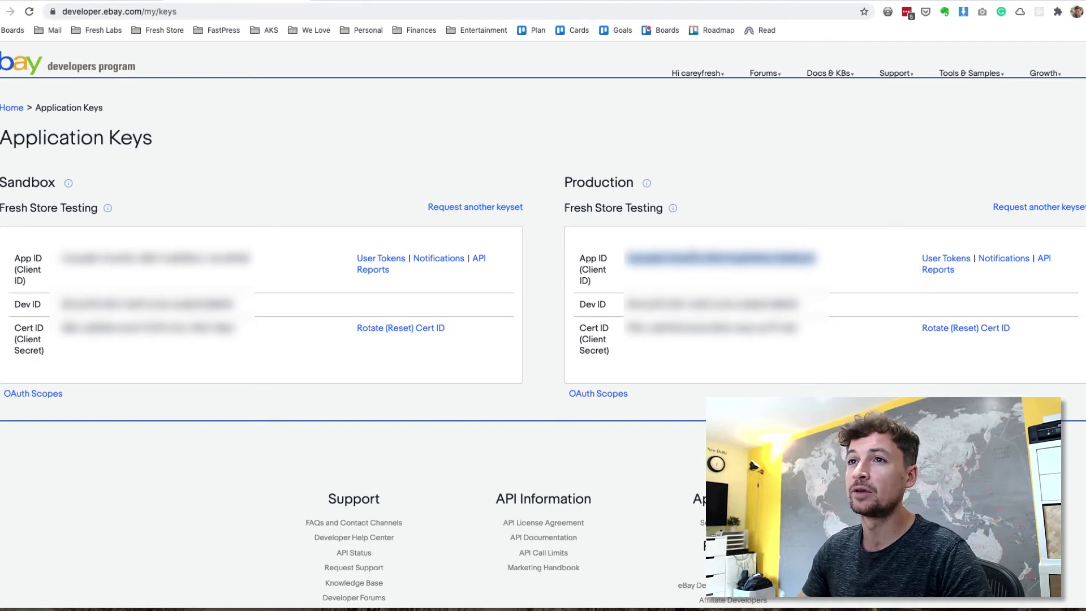
pyautogui.hotkey('ctrl', 'Tab')
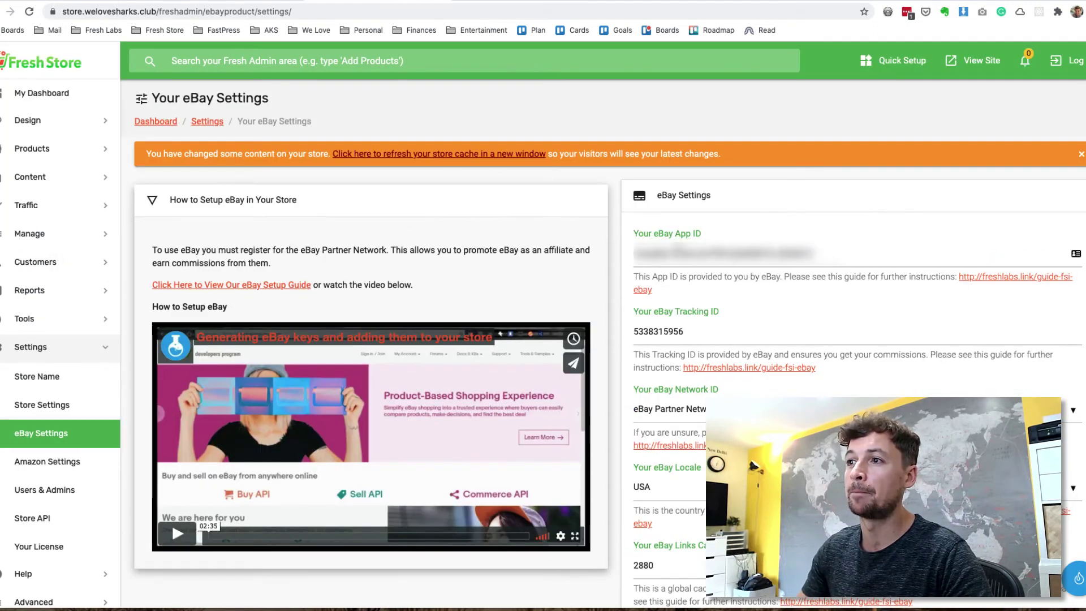
pyautogui.scroll(-3, 711, 248)
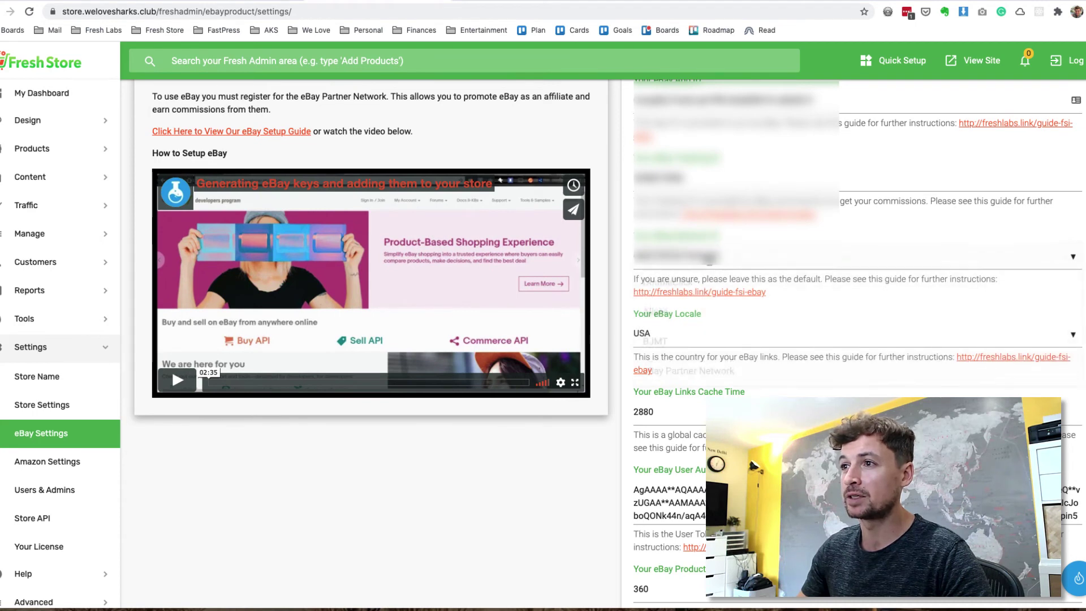
pyautogui.scroll(-2, 689, 375)
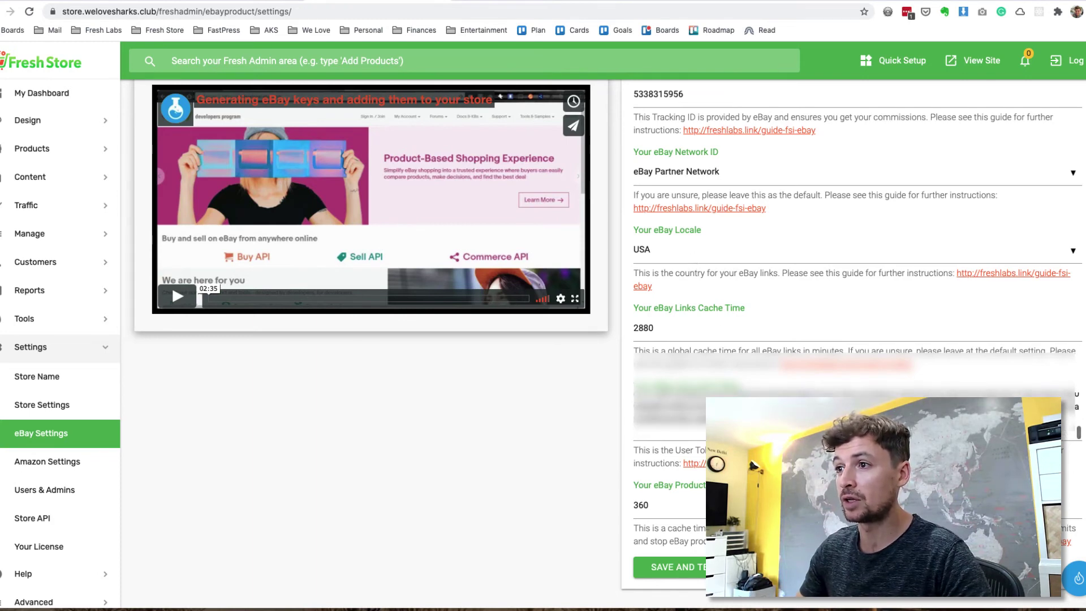
pyautogui.scroll(-1, 583, 476)
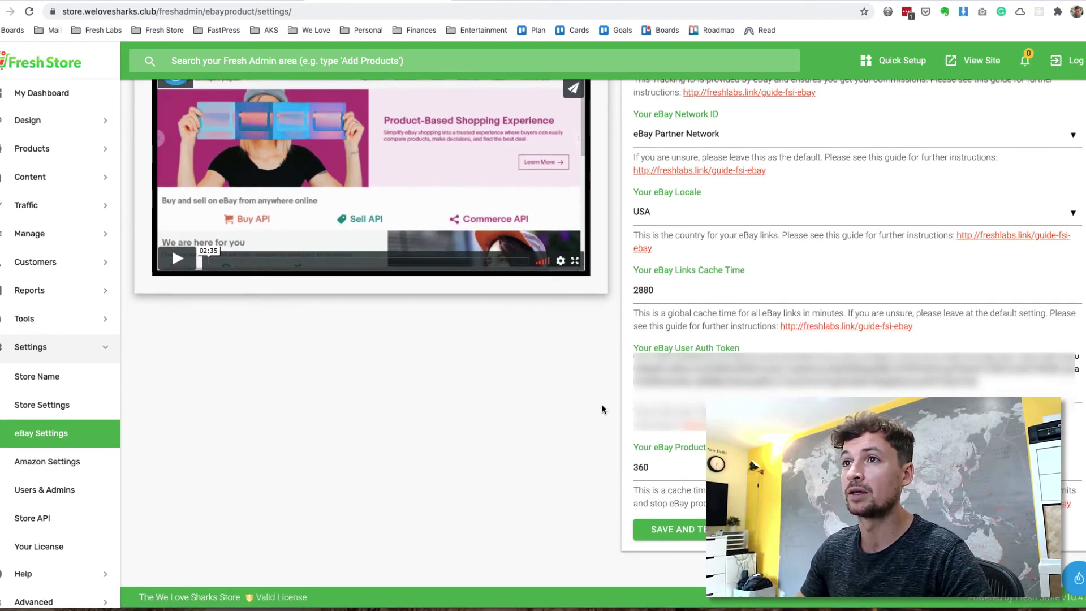
pyautogui.hotkey('ctrl', 'Tab')
pyautogui.click(713, 123)
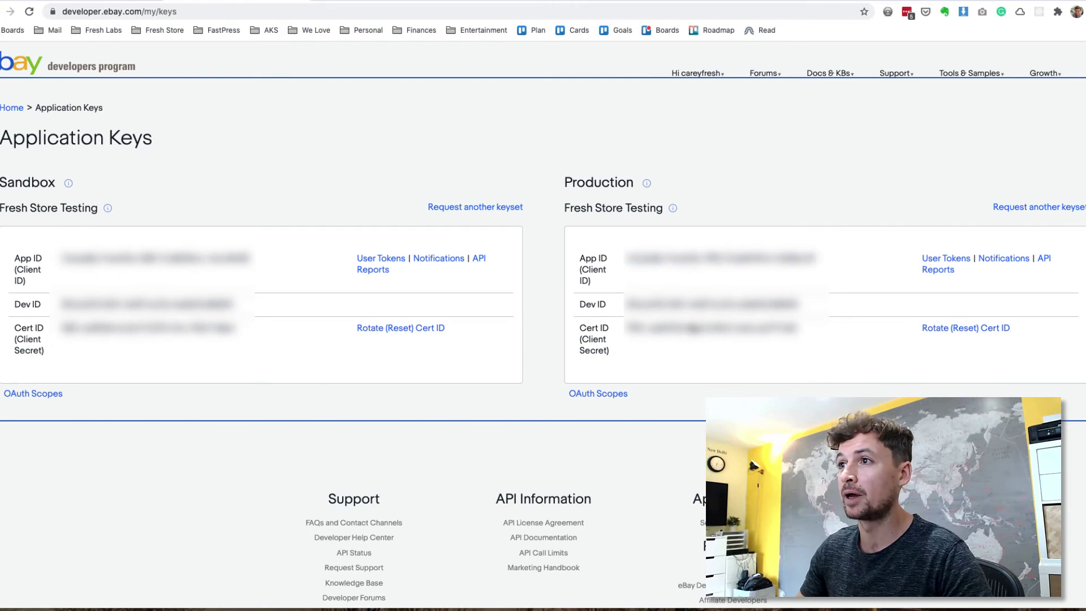
# Step: Try the Production User Tokens sign-in, then return to the application keys page
pyautogui.click(962, 259)
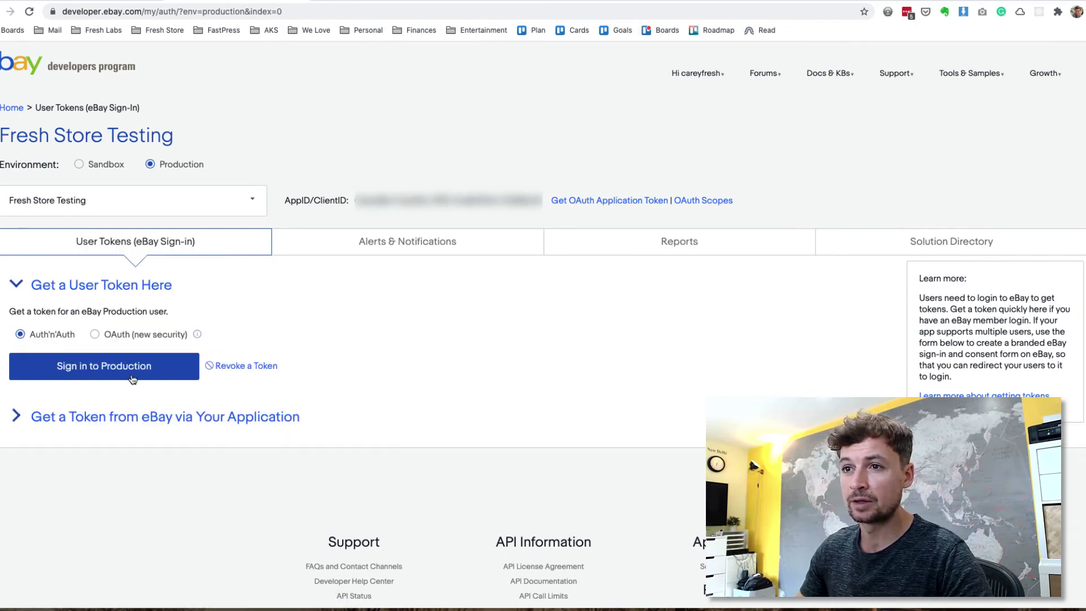
pyautogui.click(89, 372)
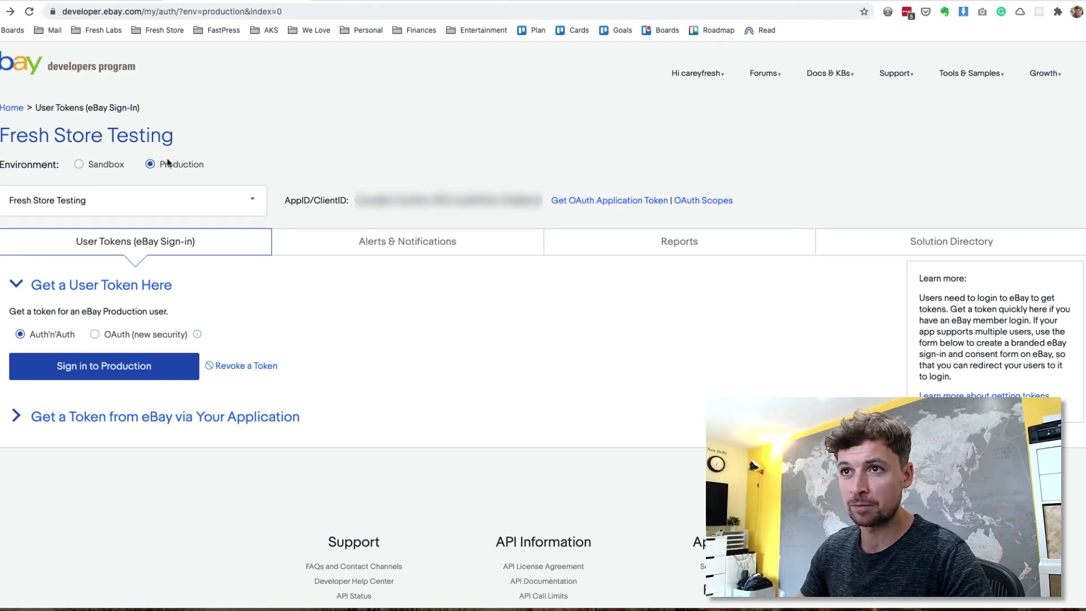
pyautogui.click(152, 167)
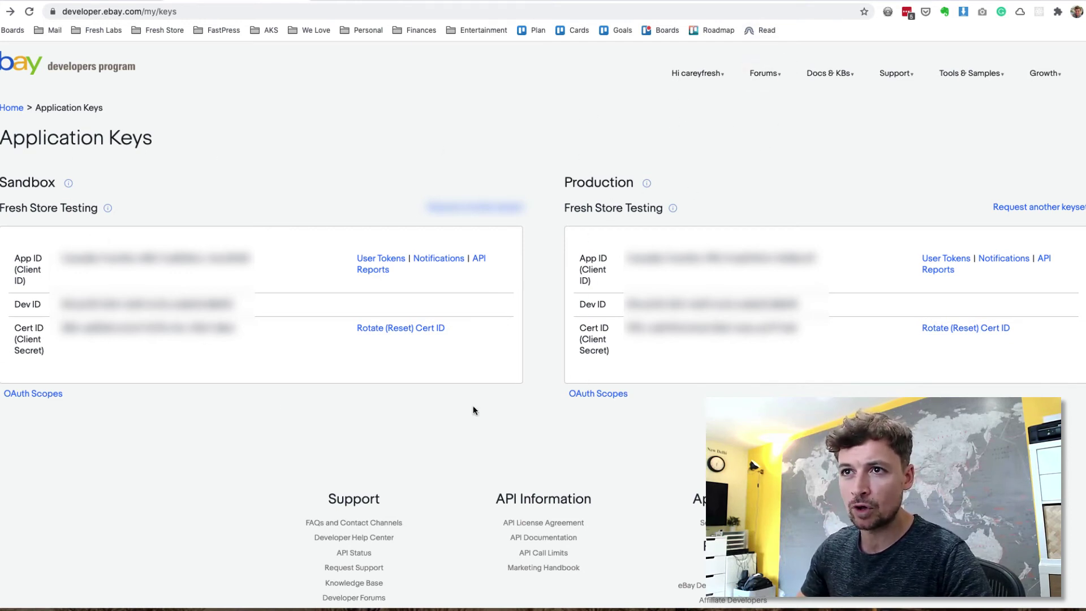
# Step: Reopen Production User Tokens for the Fresh Store Testing keyset, dismissing OAuth and keeping Auth'n'Auth
pyautogui.click(939, 259)
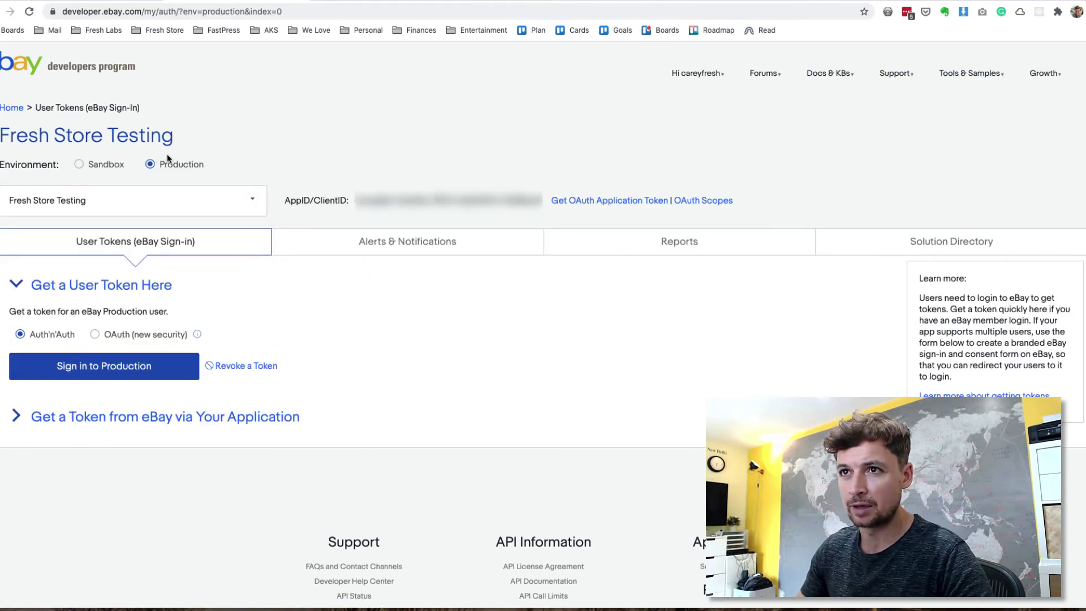
pyautogui.click(253, 200)
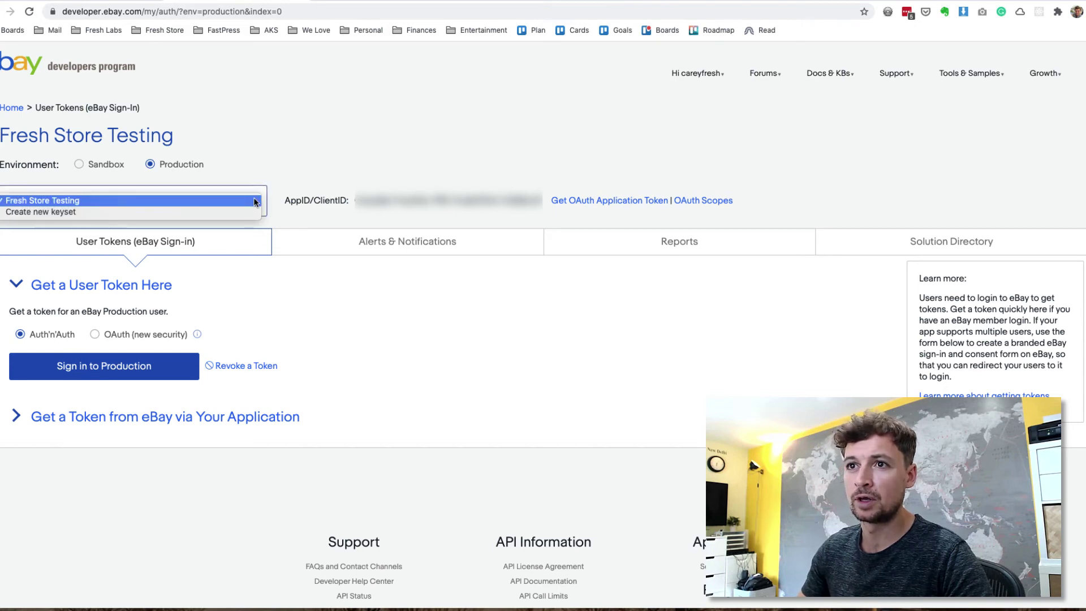
pyautogui.click(317, 157)
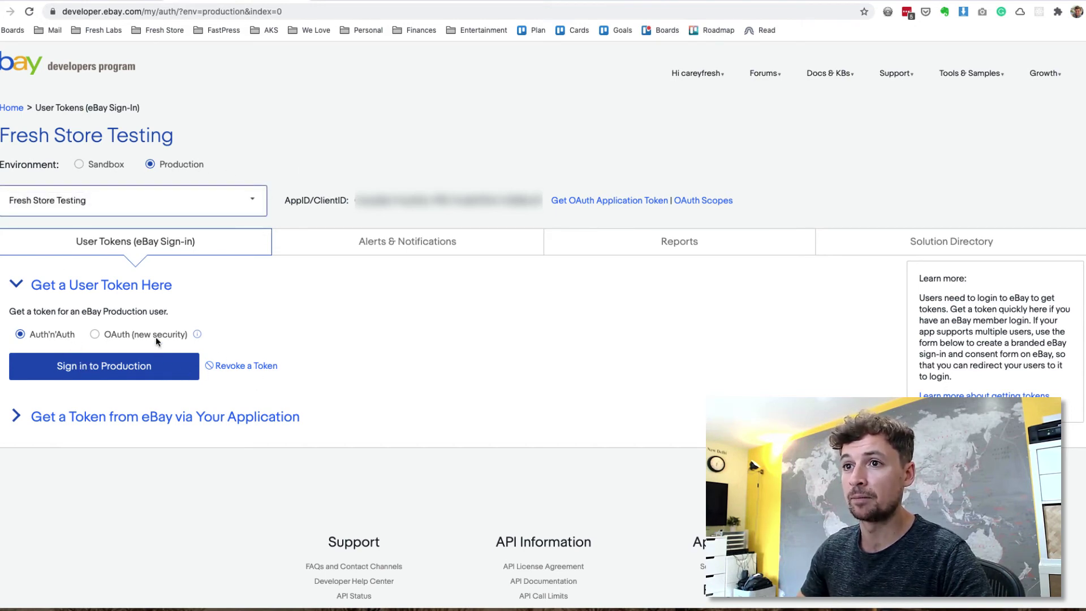
pyautogui.click(95, 335)
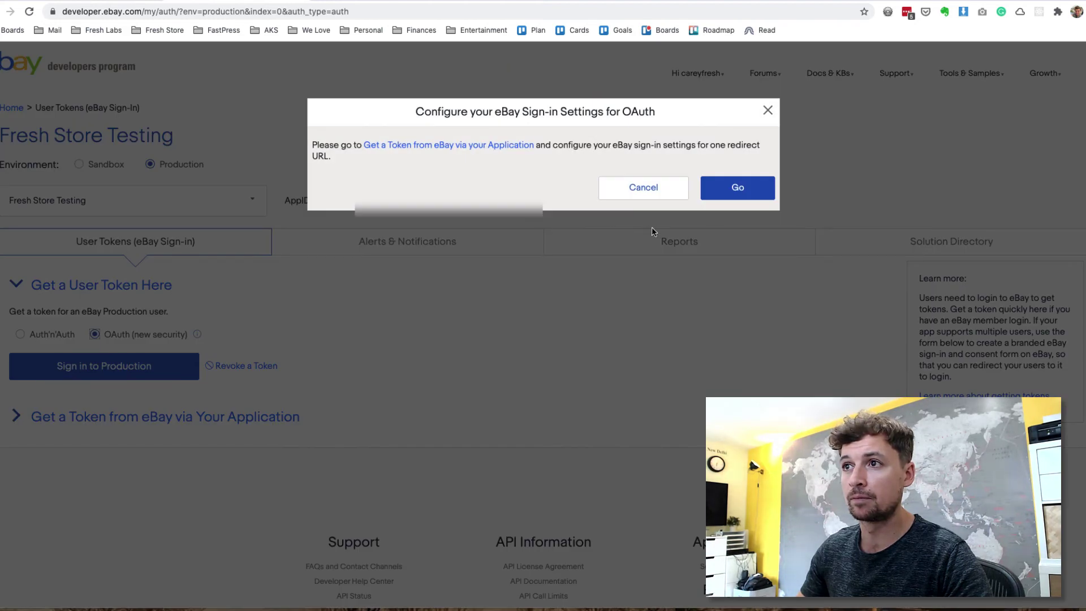
pyautogui.click(646, 190)
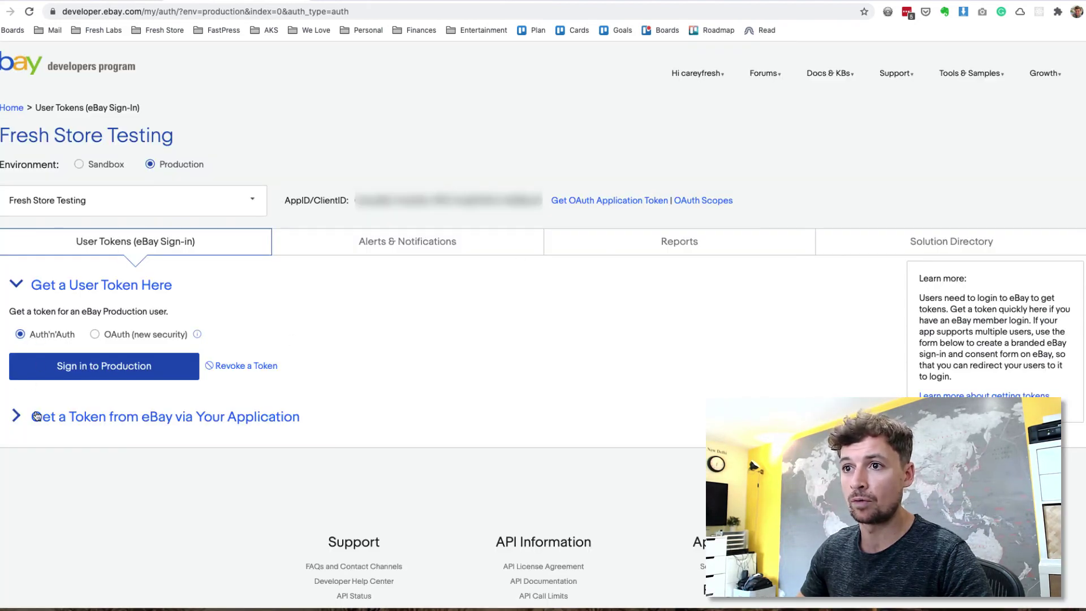
pyautogui.click(30, 419)
pyautogui.click(21, 293)
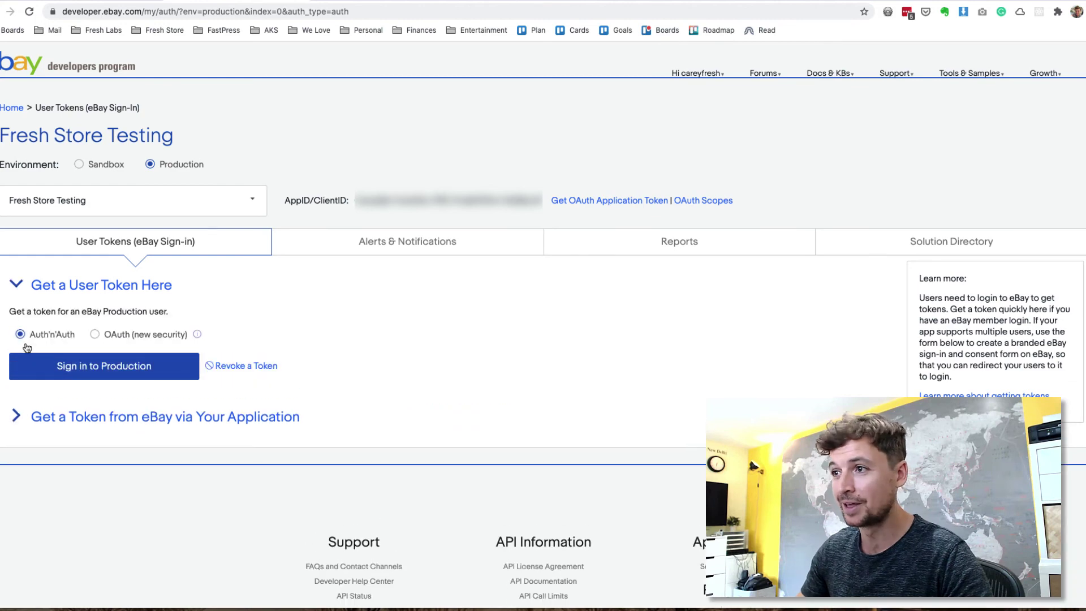
# Step: Sign in to Production, grant Fresh Store Testing access, and select the generated token expiring 12 Feb 2022
pyautogui.click(115, 372)
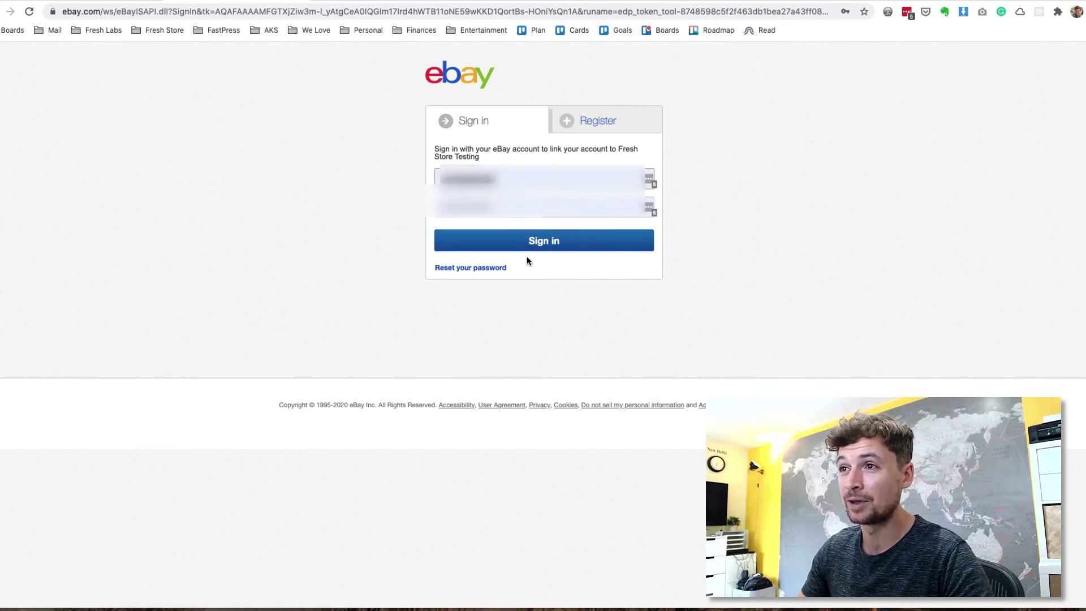
pyautogui.click(531, 248)
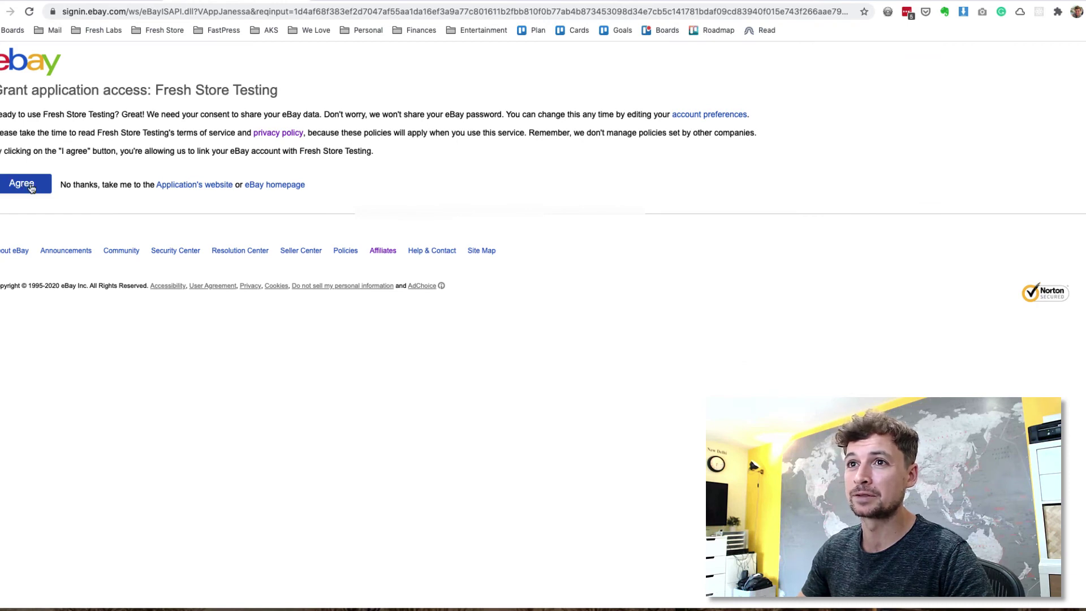
pyautogui.click(30, 187)
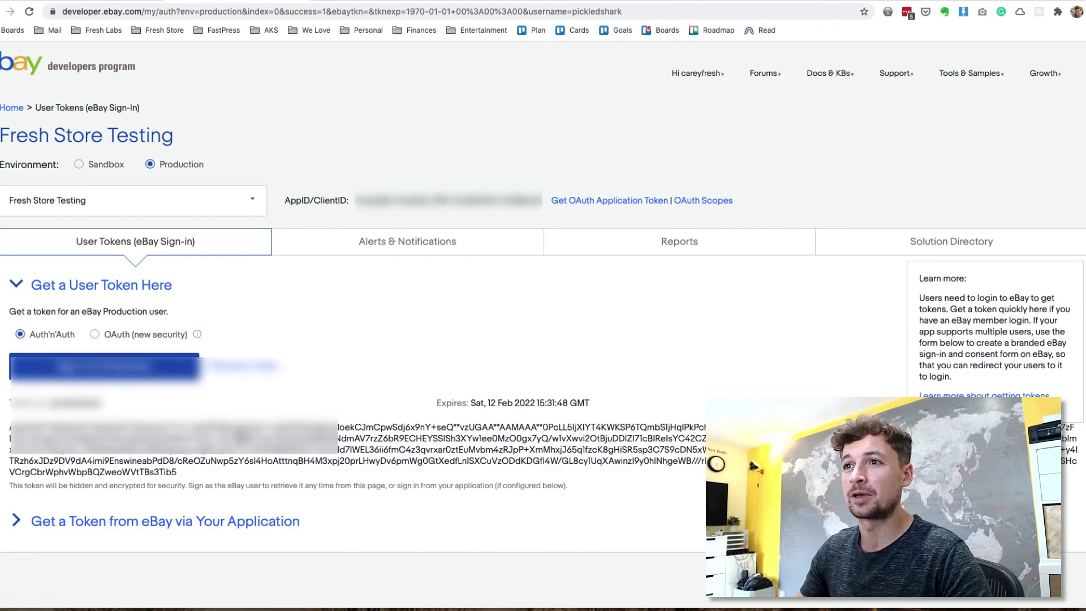
pyautogui.scroll(-1, 185, 460)
pyautogui.click(509, 410)
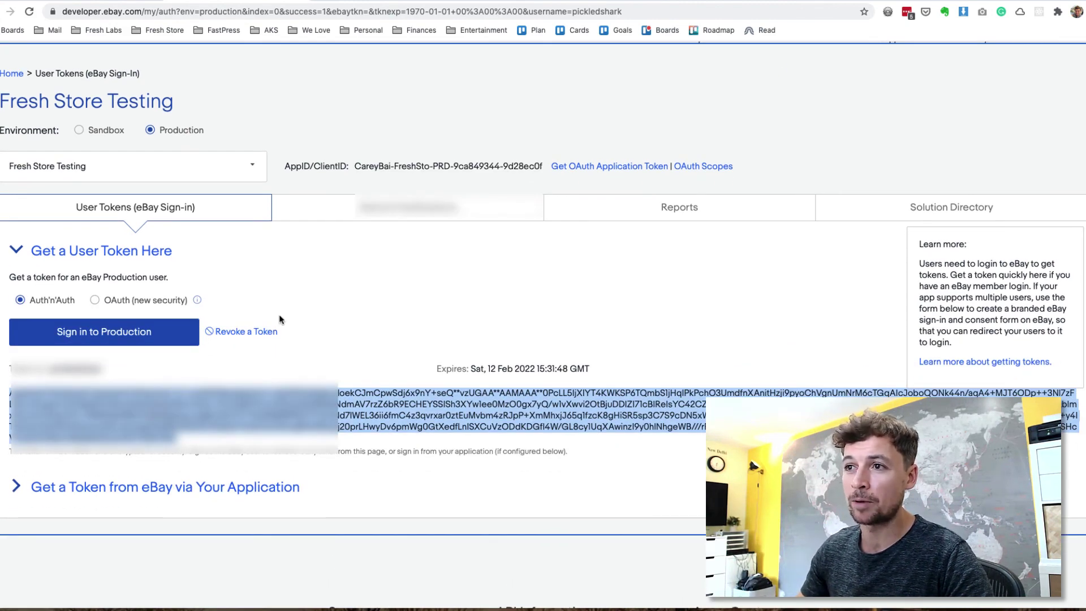
# Step: Verify that Fresh Store's User Auth Token field holds the new Production token
pyautogui.hotkey('ctrl', 'Tab')
pyautogui.doubleClick(733, 375)
pyautogui.doubleClick(734, 375)
pyautogui.tripleClick(841, 385)
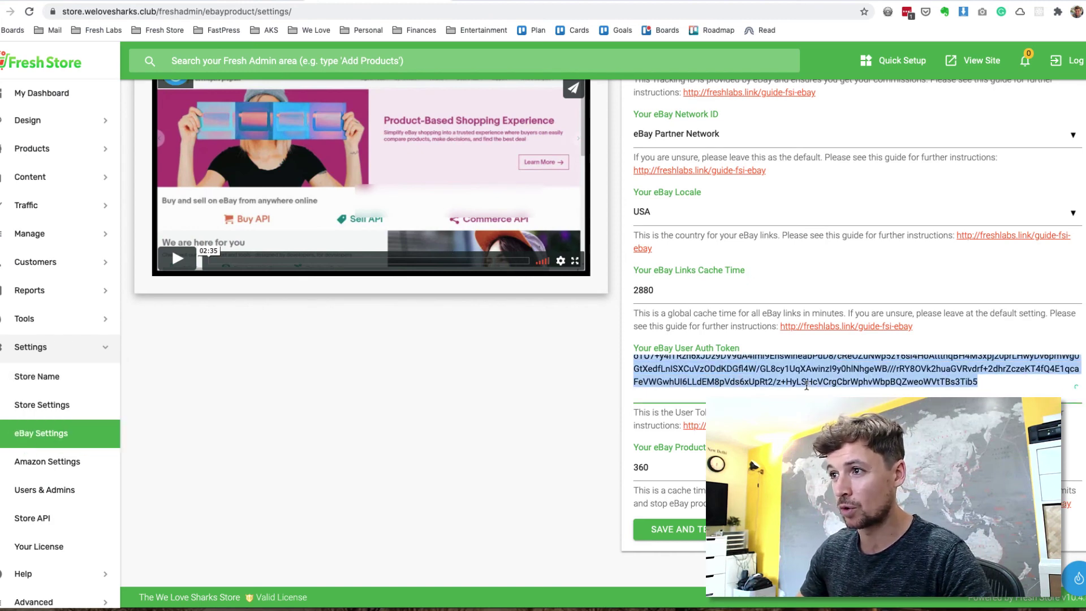
pyautogui.click(931, 384)
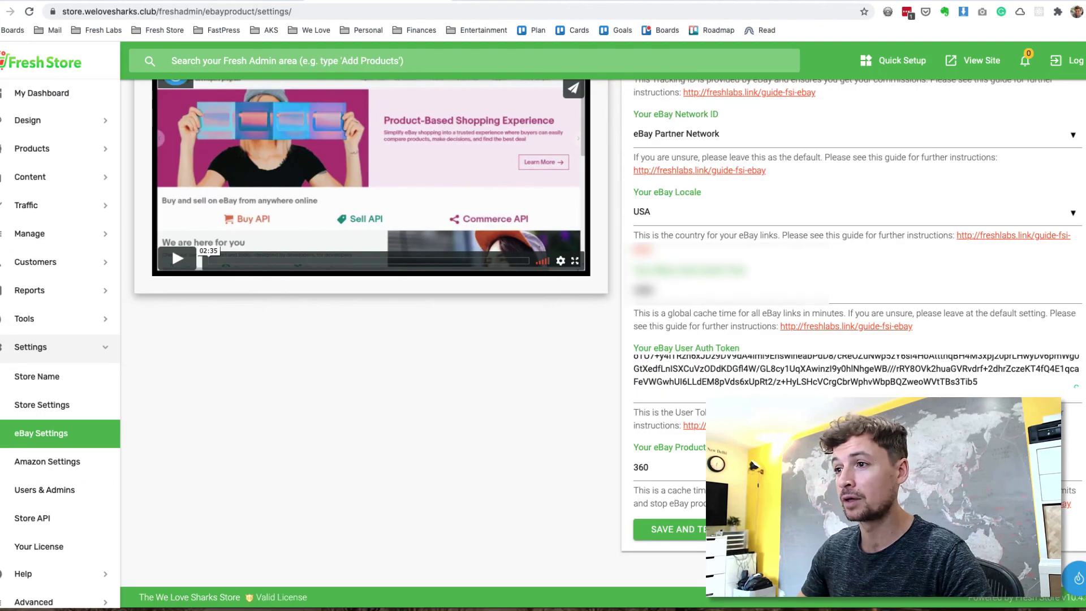
# Step: Save and test the eBay settings, then go to Products > Add Products
pyautogui.click(701, 530)
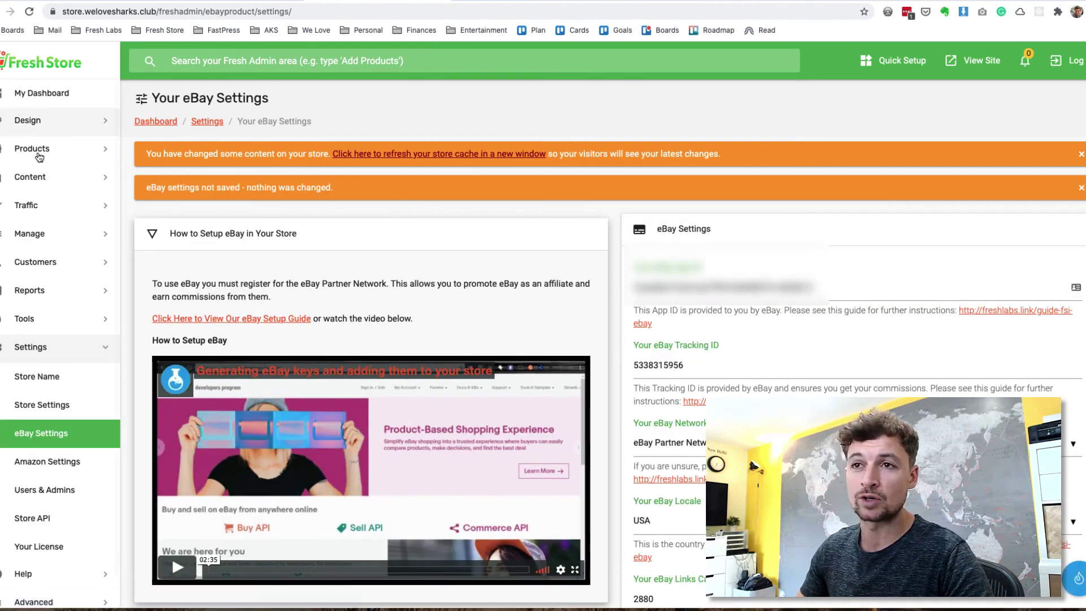
pyautogui.click(44, 147)
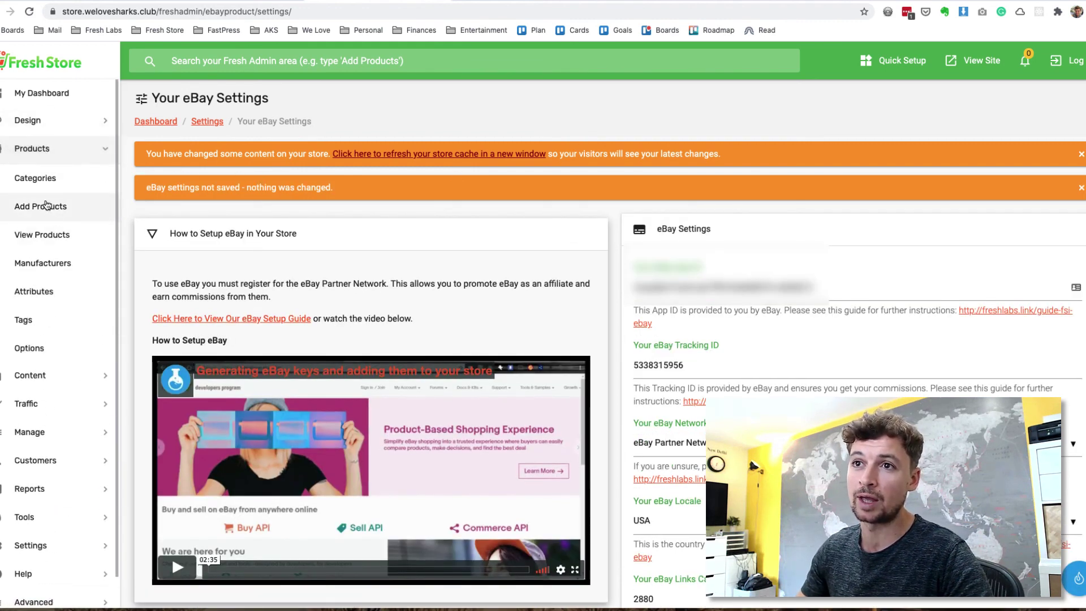
pyautogui.click(45, 207)
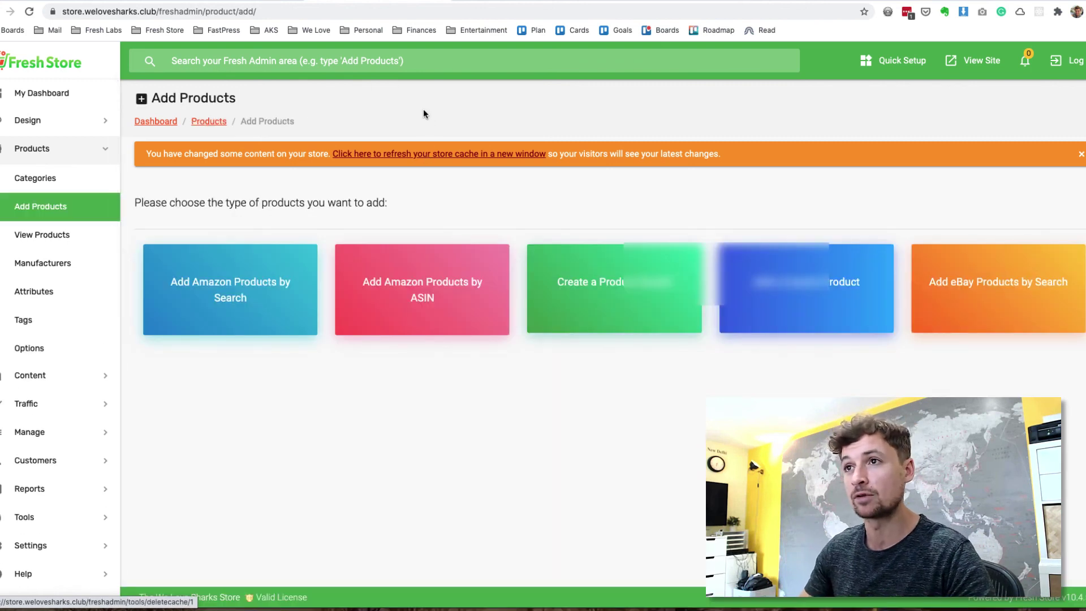
# Step: Return to the developer.ebay.com User Tokens page showing the Fresh Store Testing Production token
pyautogui.hotkey('ctrl', 'Tab')
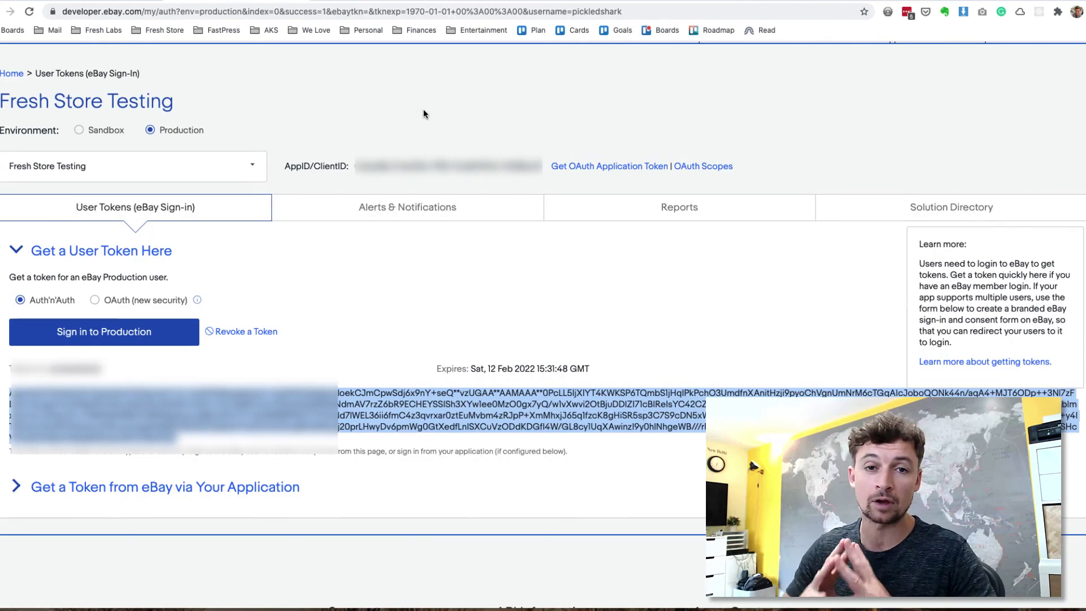